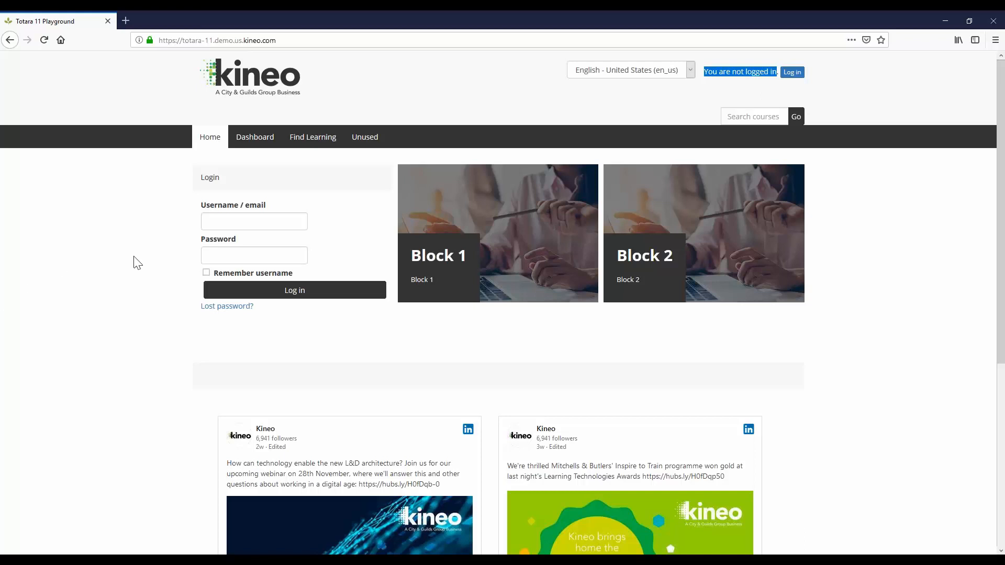
Log in as the test learner, then move that browser aside to reveal the admin's front page
click(215, 222)
text(taylatest)
key(Tab)
text(••••••••••)
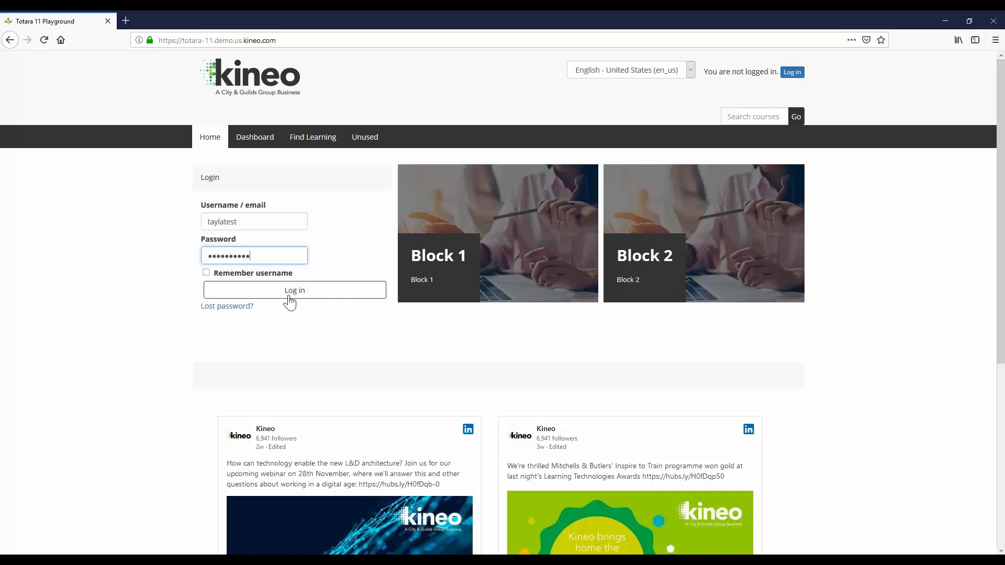
click(289, 302)
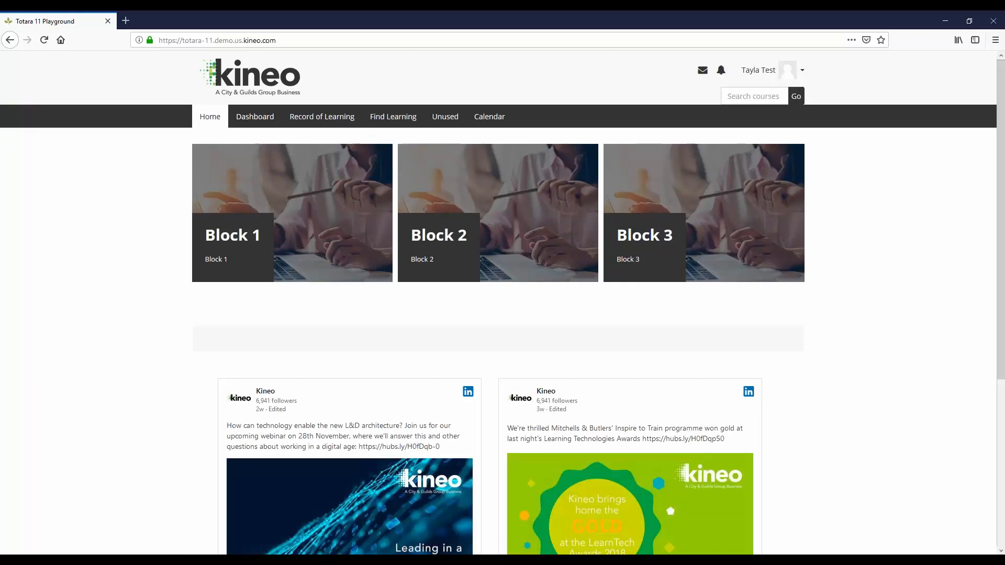
double_click(565, 19)
drag(566, 25, 1004, 345)
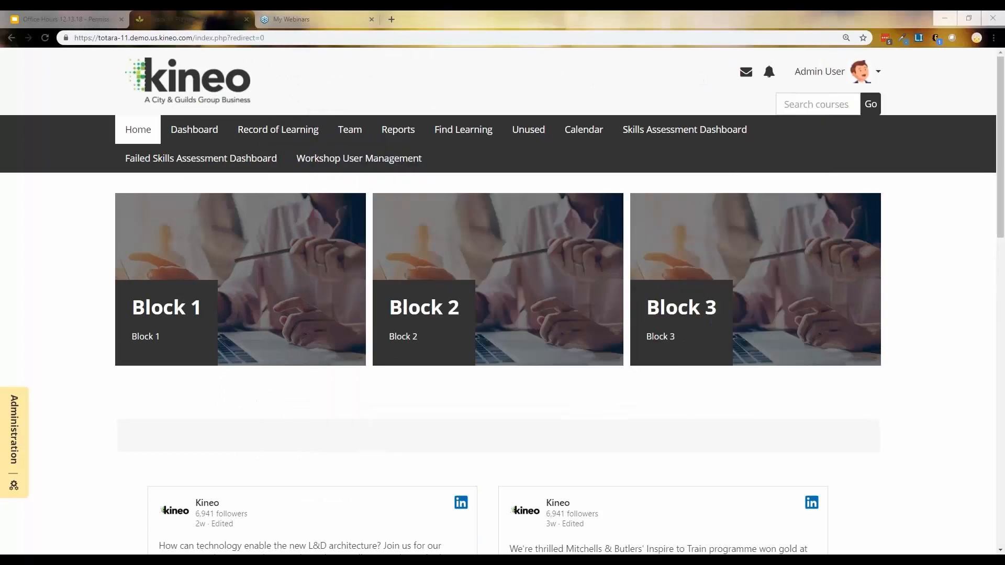
Turn editing on for the front page and scroll through its Login and Awesome blocks
click(11, 424)
click(64, 114)
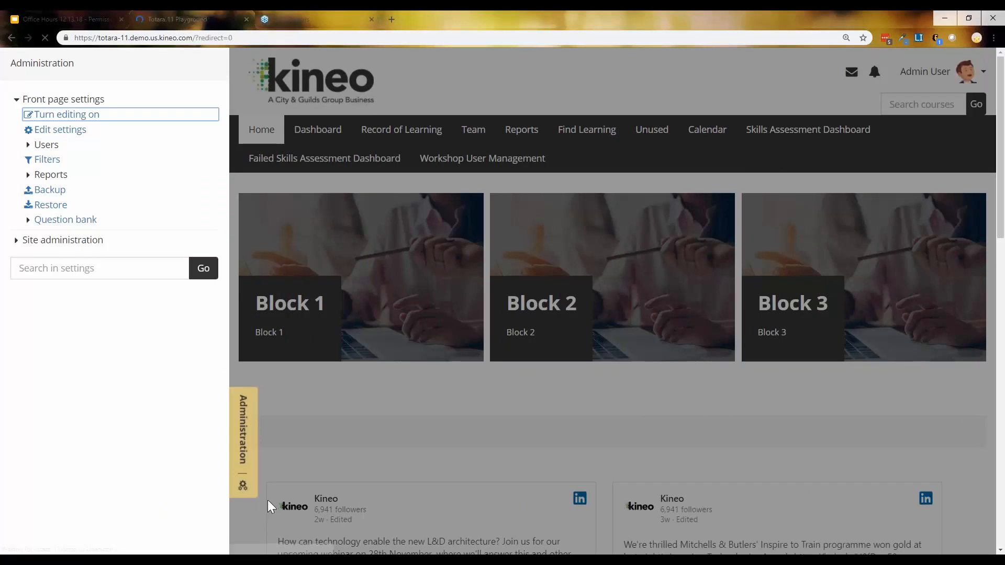
scroll(268, 487, down, 2)
scroll(266, 463, down, 1)
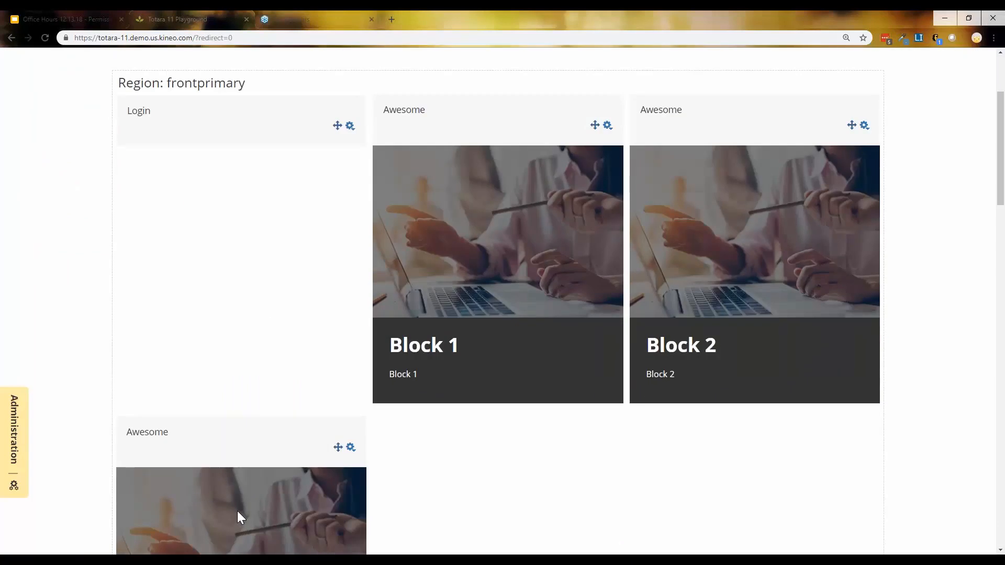
scroll(225, 495, down, 2)
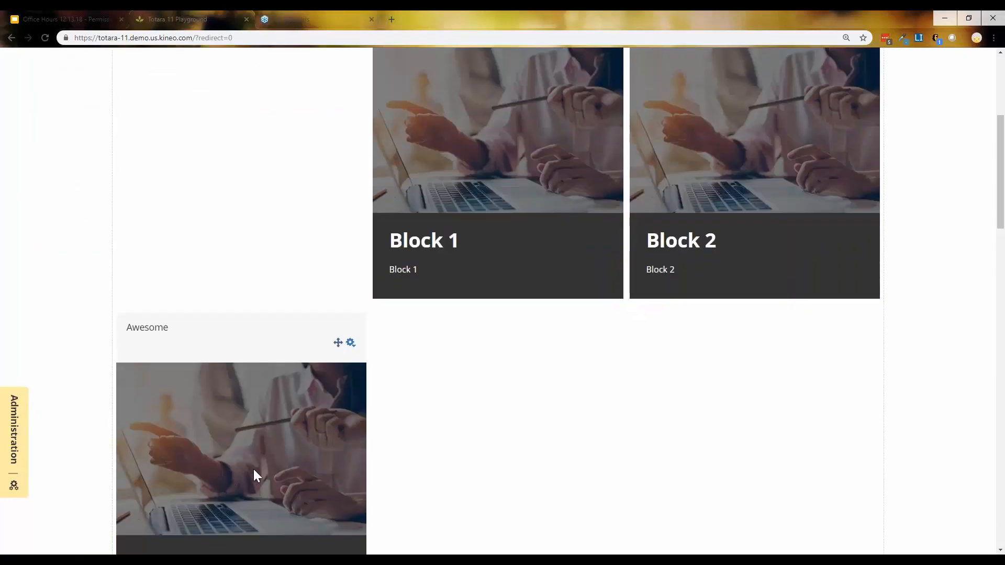
scroll(253, 469, down, 3)
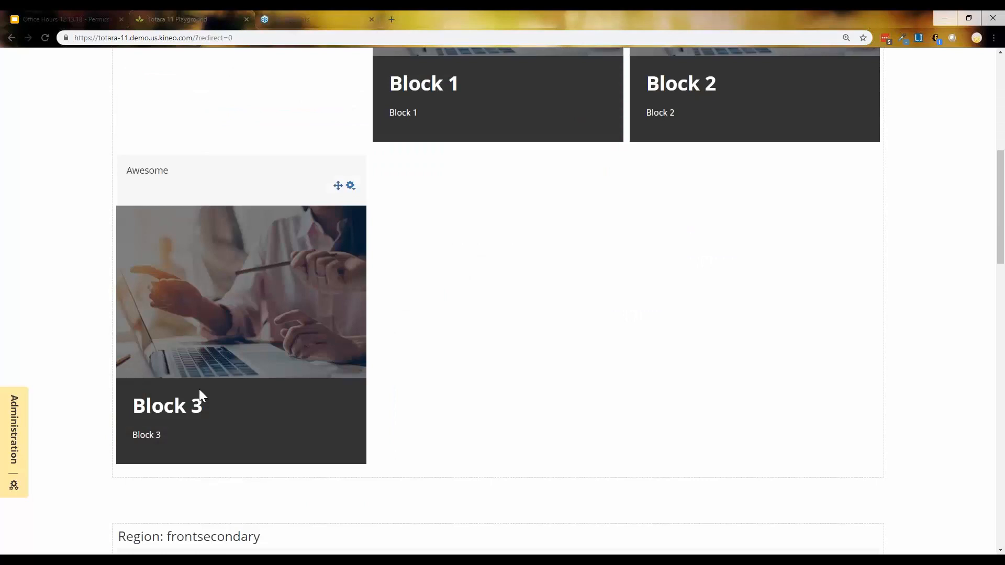
scroll(236, 389, up, 1)
scroll(238, 393, up, 8)
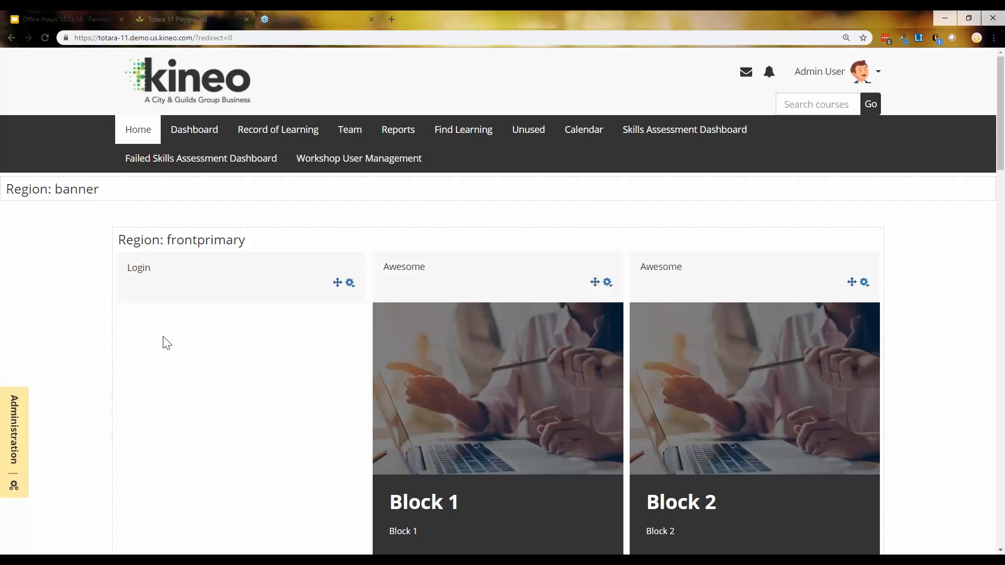
Compare with the learner's window, minimize it, and open the Block 3 Awesome block's actions menu
scroll(188, 385, down, 7)
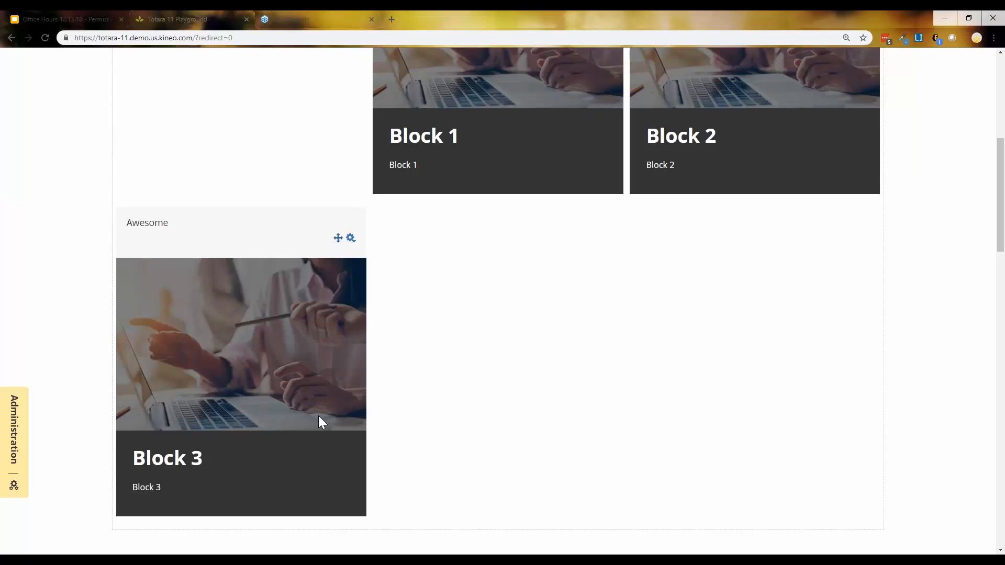
drag(1004, 414, 829, 15)
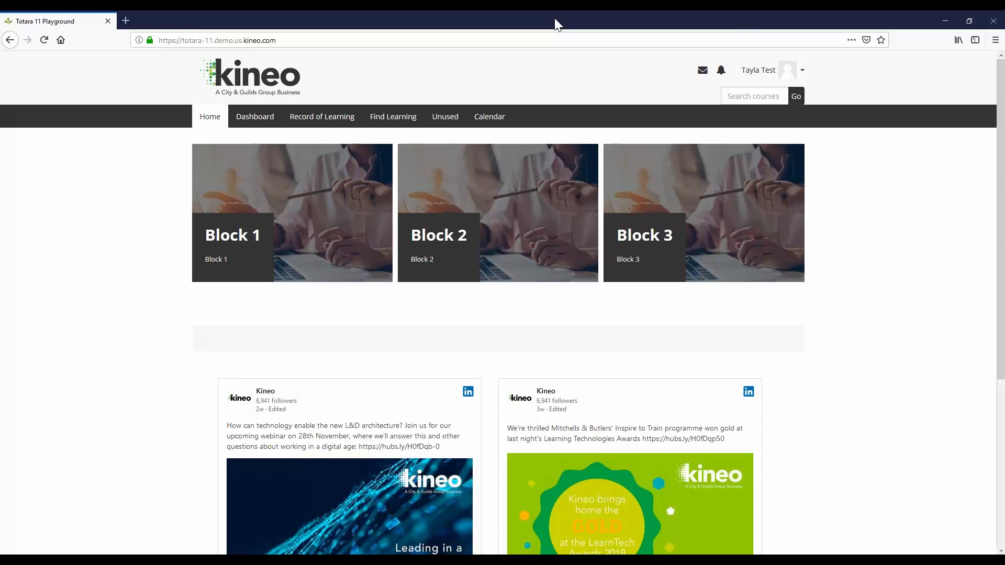
click(941, 26)
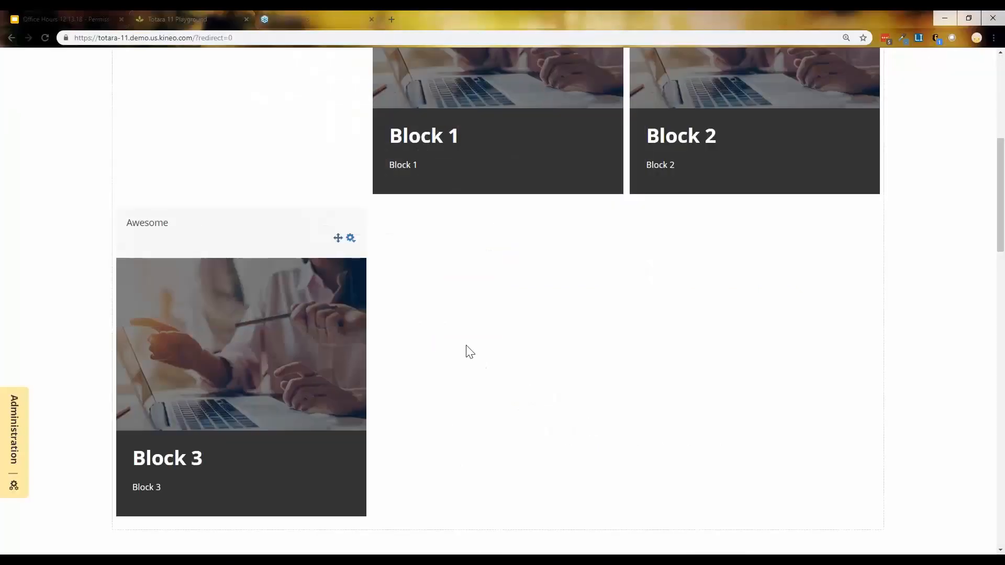
click(350, 239)
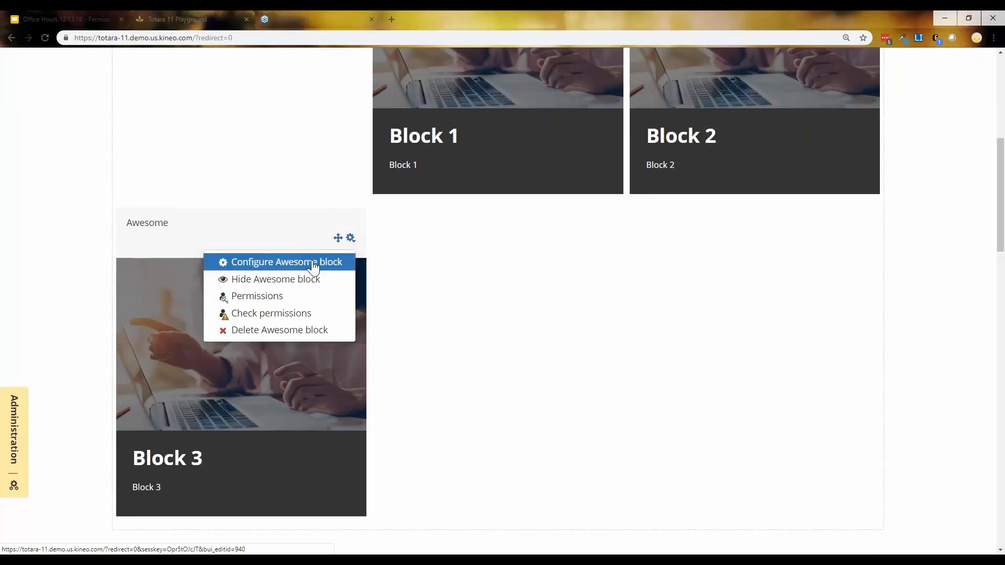
Review the Block 3 Awesome block's permissions, then bring the learner's browser back into view
click(268, 299)
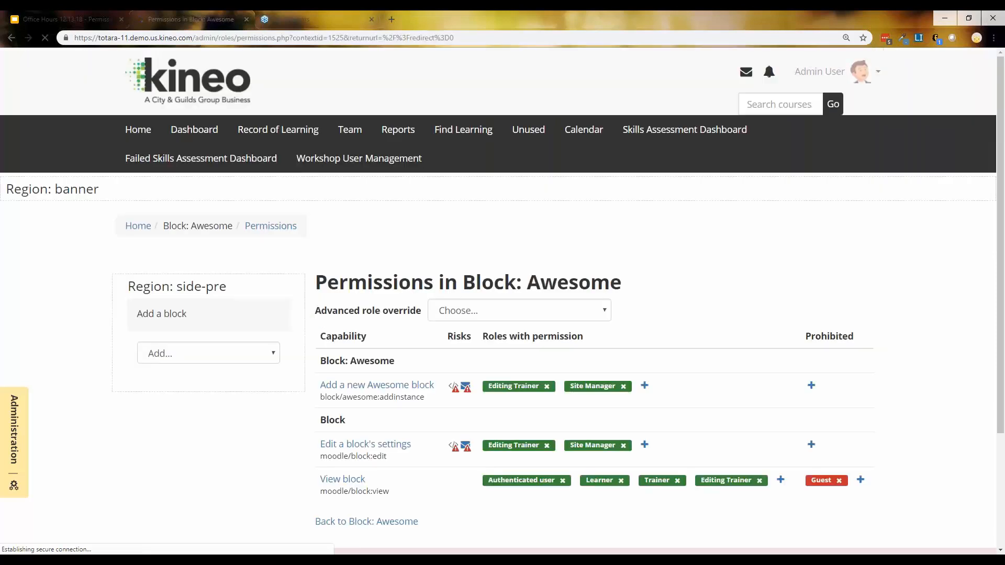
scroll(457, 285, down, 3)
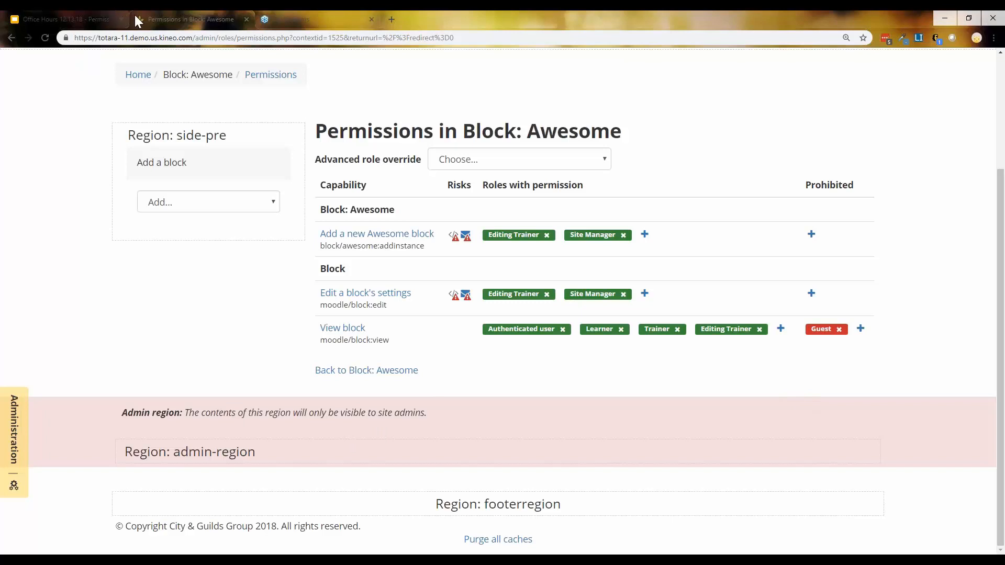
scroll(200, 240, up, 3)
drag(1004, 112, 335, 11)
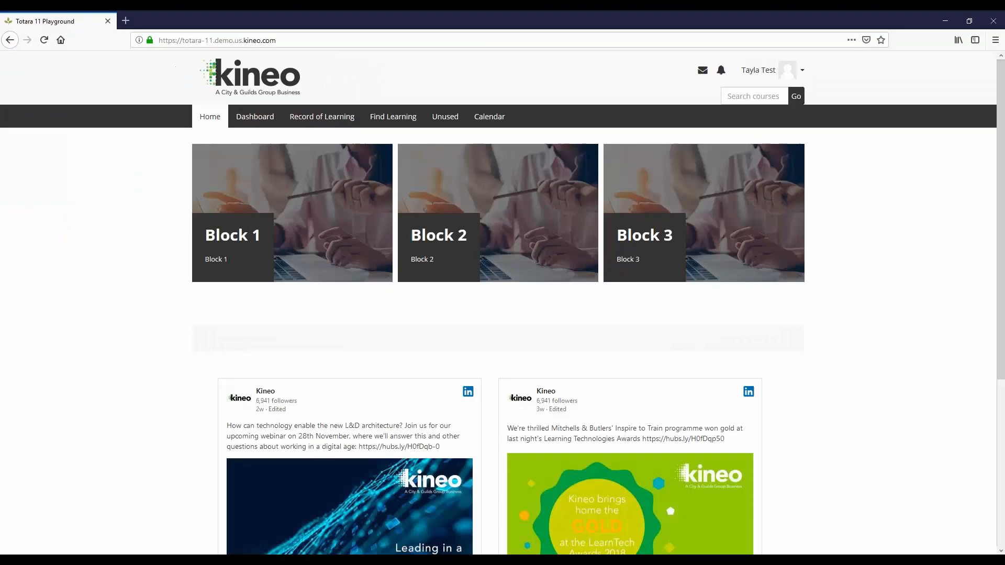
As the learner, open Quick Complete Course 1 from Find Learning > Courses
click(393, 116)
click(401, 150)
scroll(382, 351, down, 15)
scroll(412, 369, down, 2)
click(332, 414)
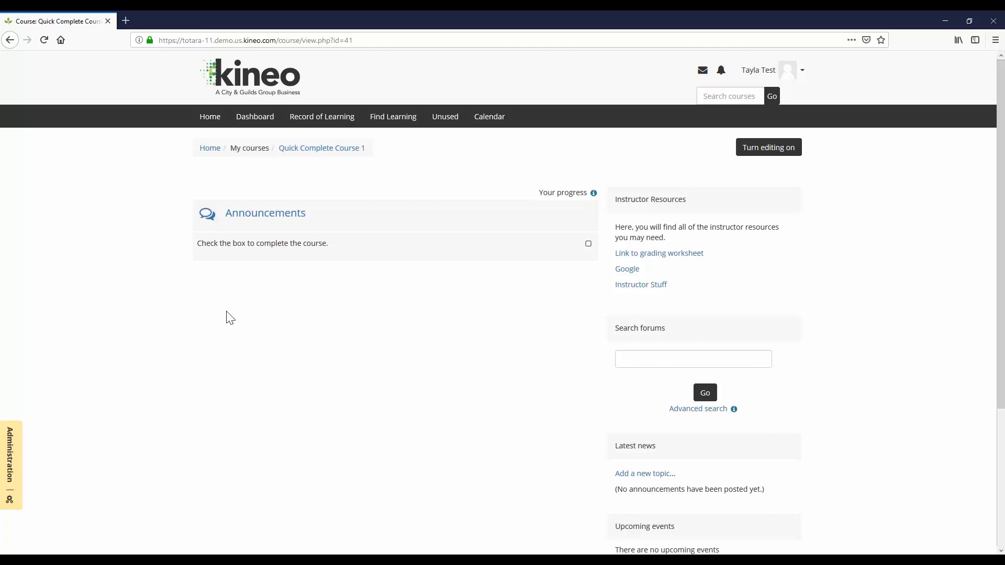
Zoom the course page to 120% and snap the other browser window to the left half
key(ctrl+plus)
key(ctrl+plus)
drag(638, 231, 834, 332)
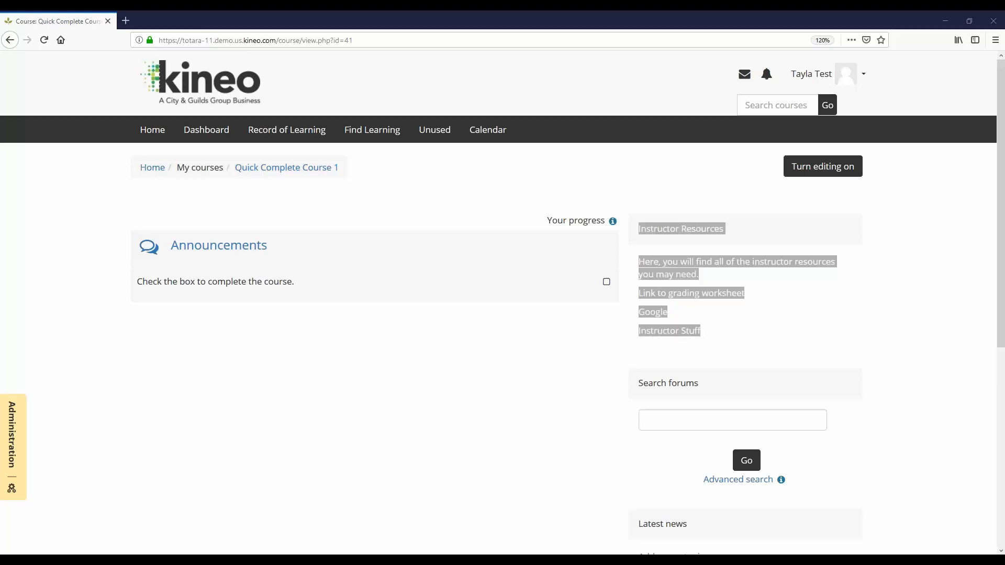
drag(830, 430, 5, 247)
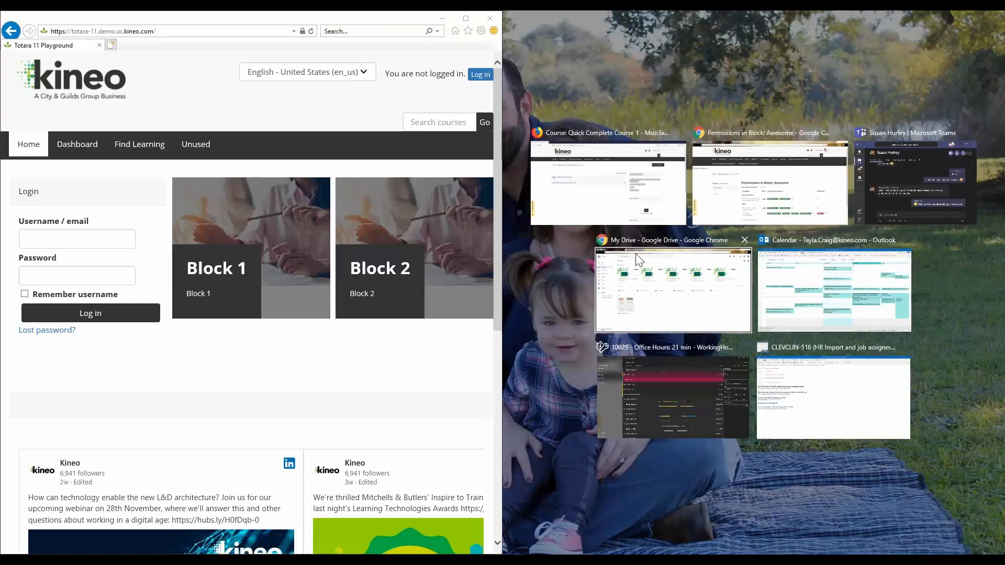
Place the course window on the right and log in to the second browser with the second account
click(622, 198)
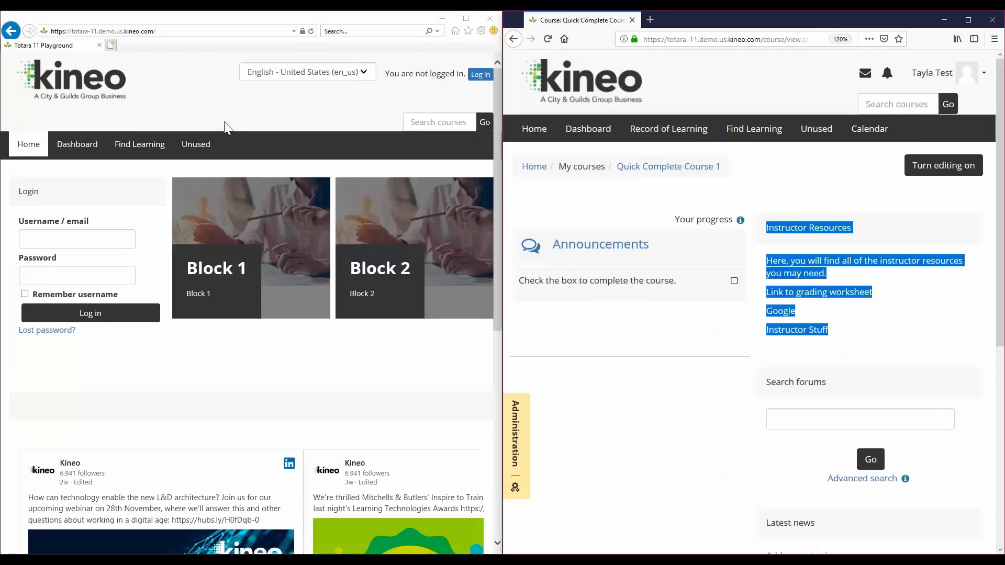
click(37, 247)
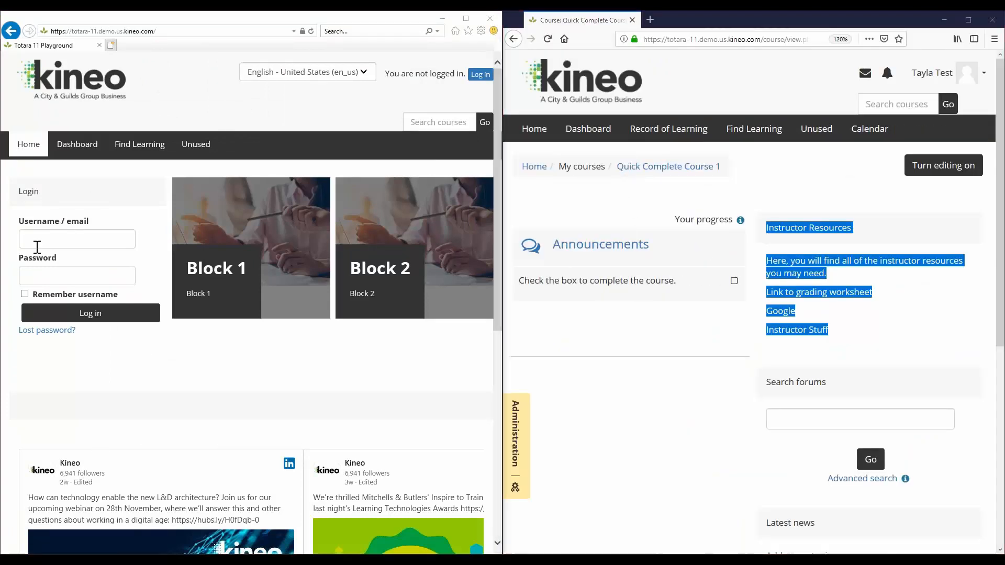
text(tayla1)
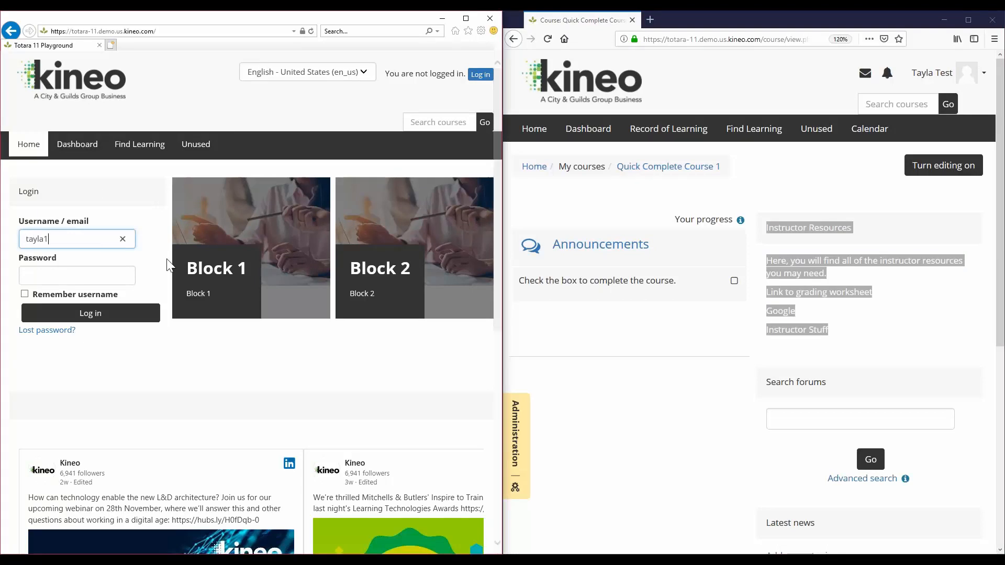
key(Tab)
text(********)
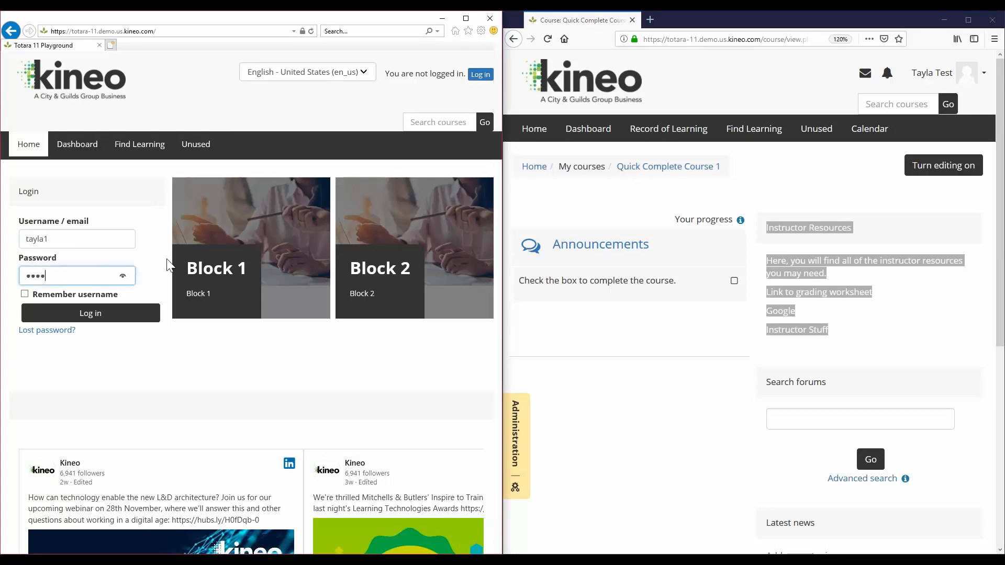
text(**)
key(Return)
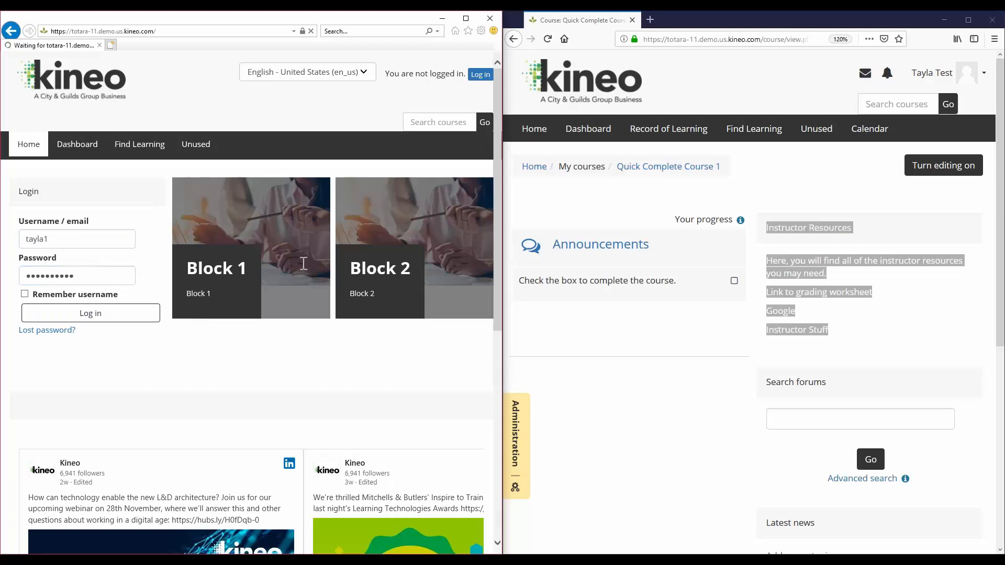
Copy the Quick Complete Course 1 address and load it in the second browser
right_click(686, 39)
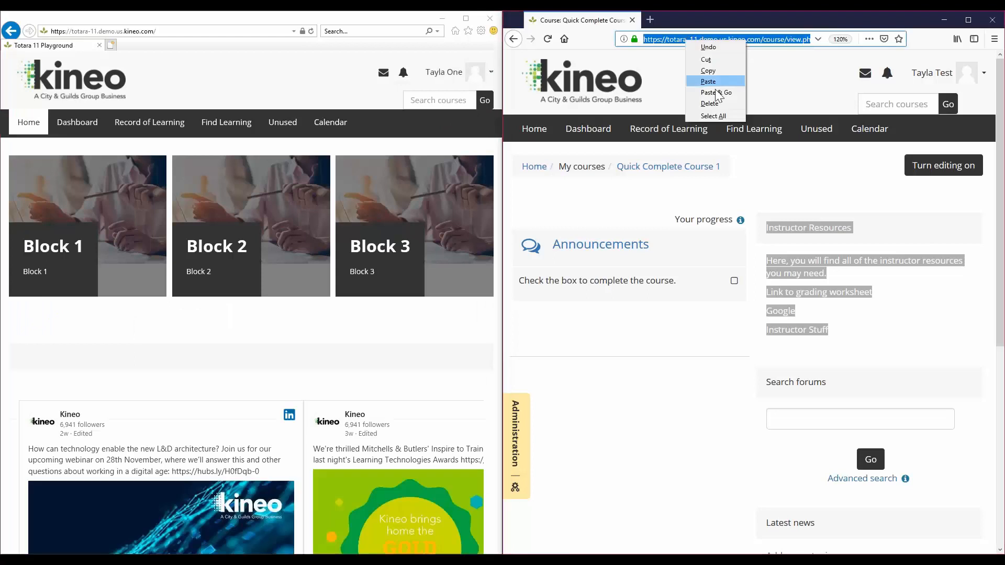
click(686, 73)
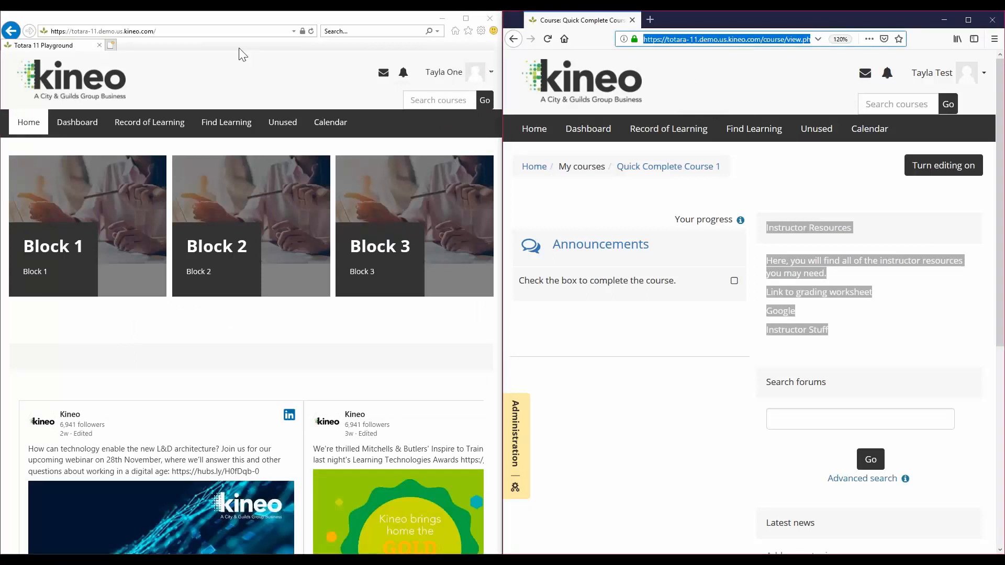
right_click(164, 32)
click(202, 80)
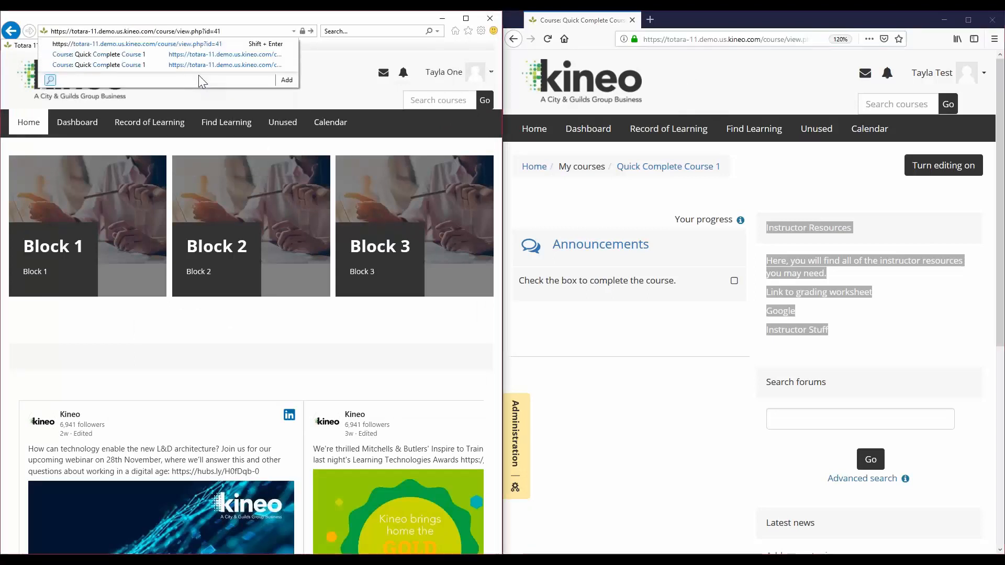
key(Return)
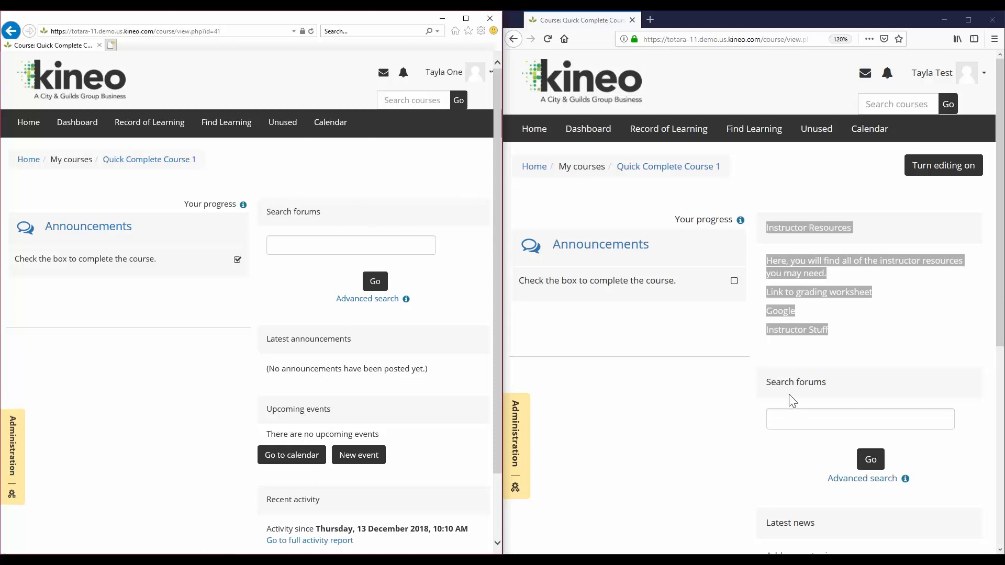
Pick out the course id=41 in the address, then maximize the course window
click(818, 243)
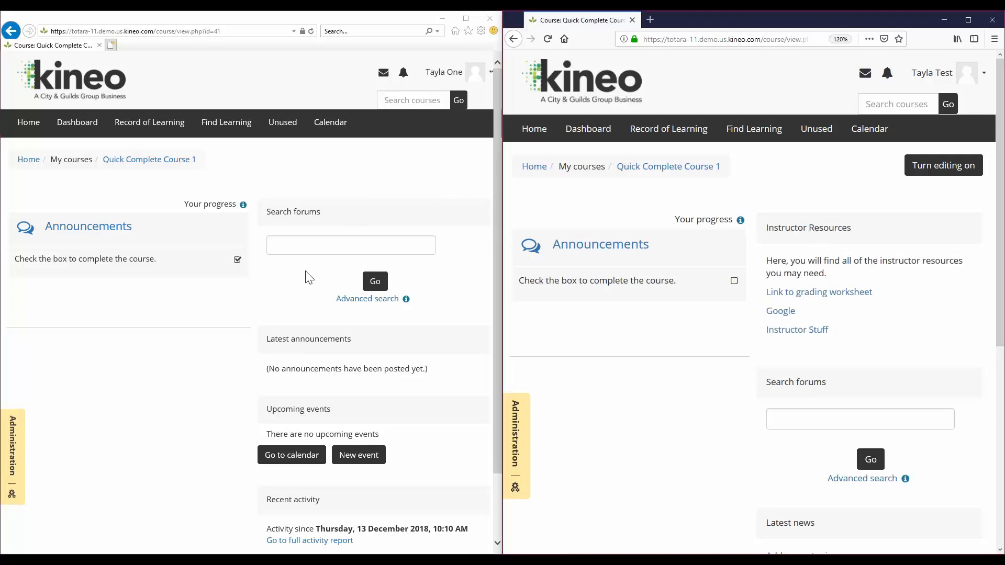
click(231, 32)
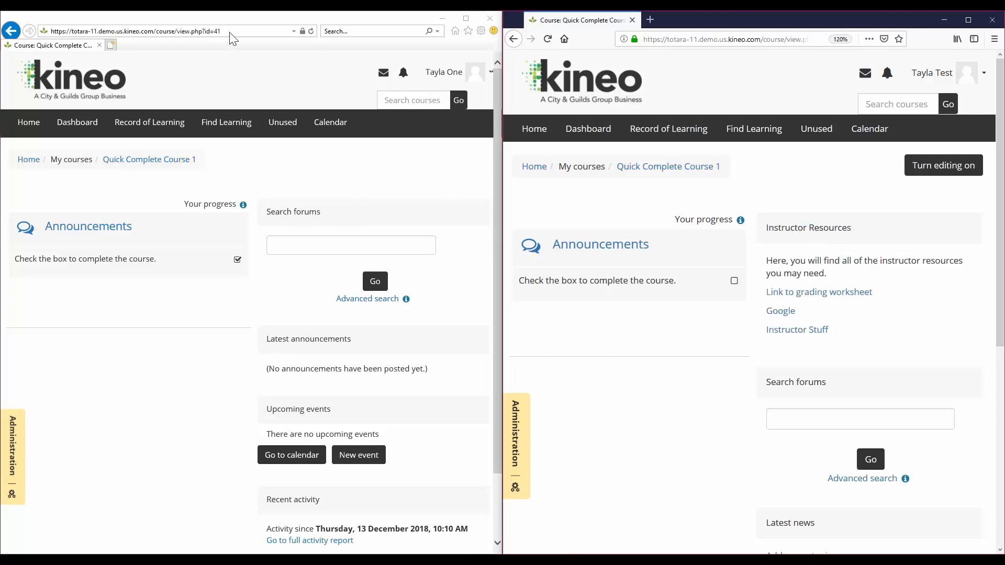
drag(749, 38, 814, 42)
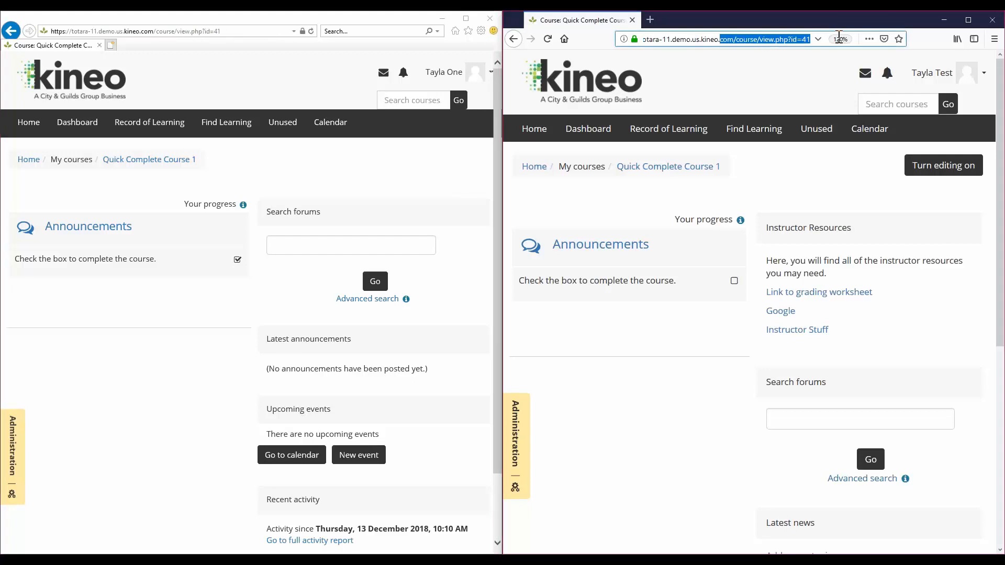
click(811, 40)
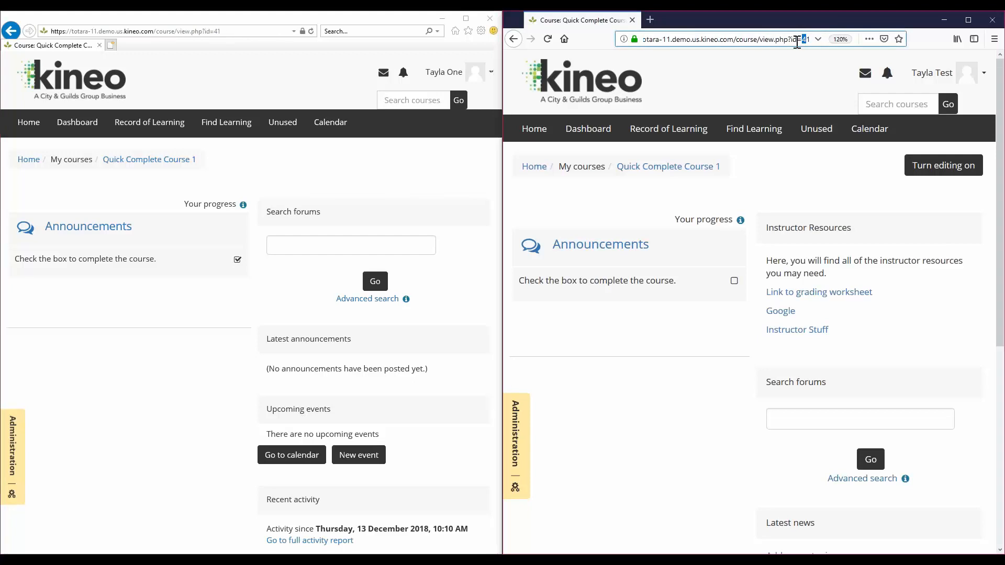
drag(792, 40, 813, 40)
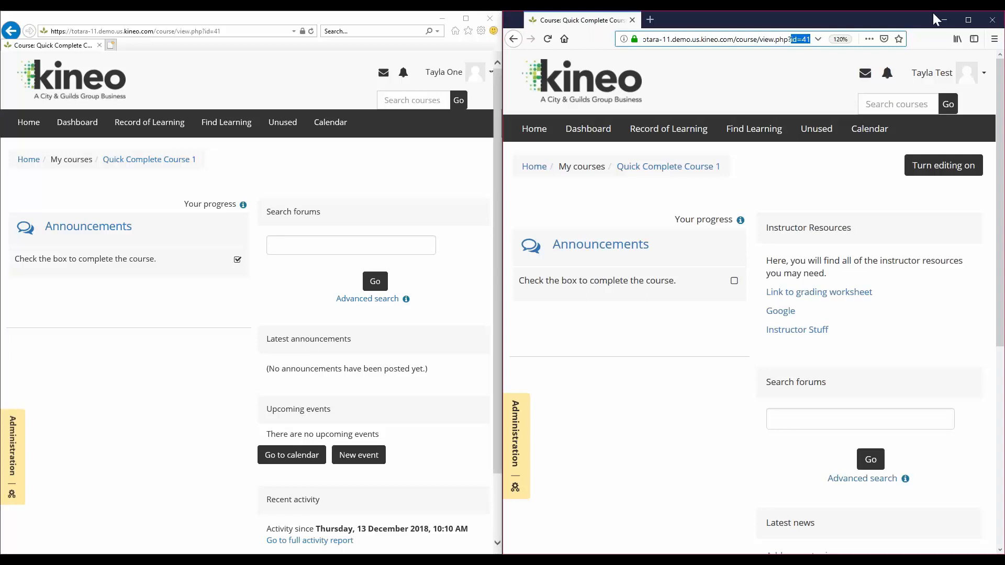
drag(824, 19, 387, 11)
Turn editing on and open the Instructor Resources block's permissions to check who may view it
click(809, 169)
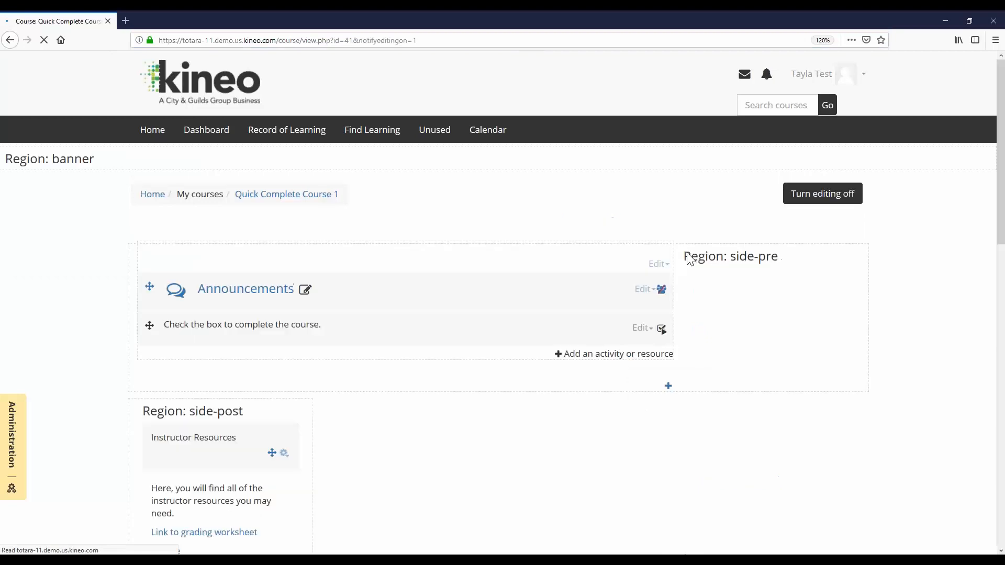
scroll(579, 301, down, 5)
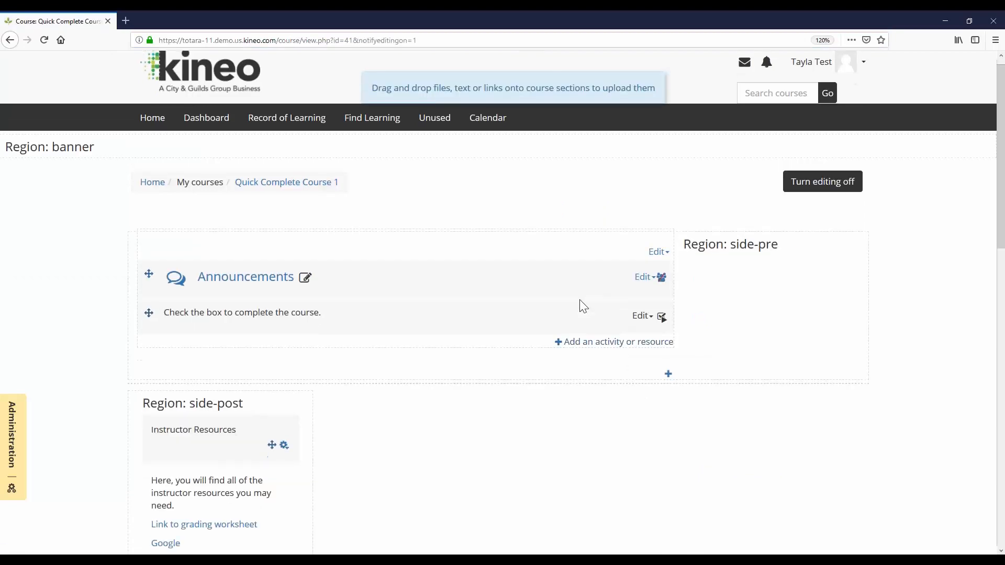
click(284, 195)
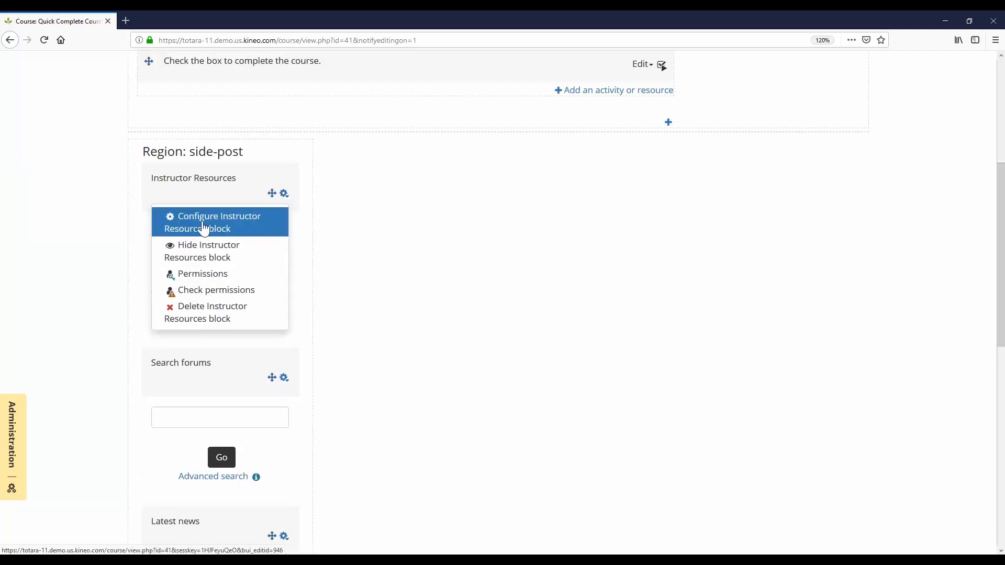
click(202, 283)
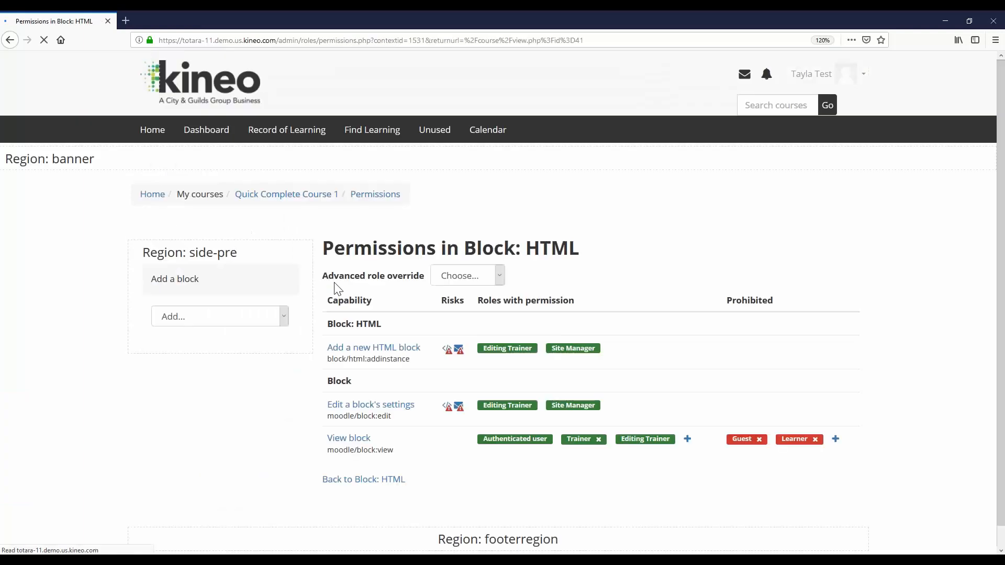
scroll(334, 282, down, 1)
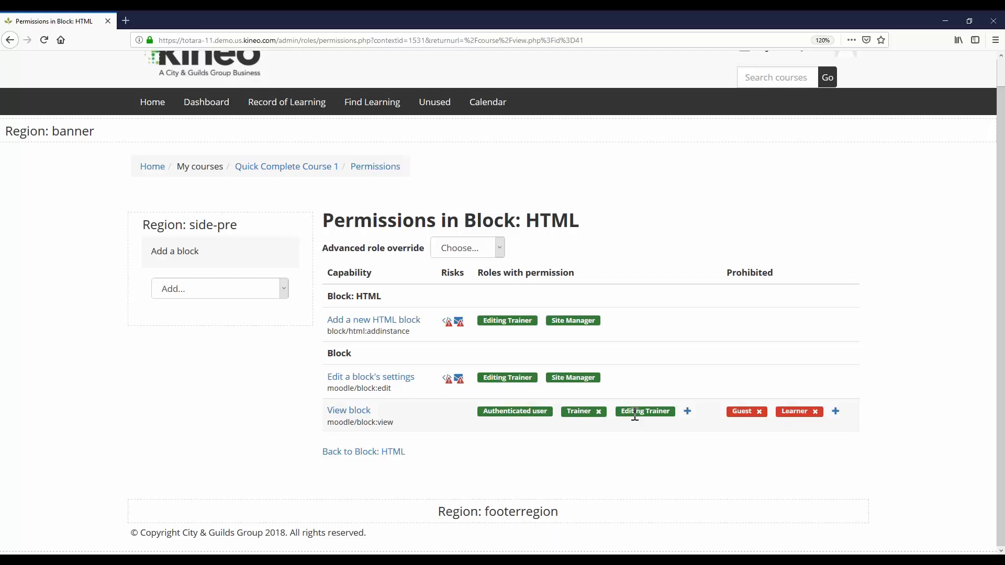
drag(486, 407, 553, 411)
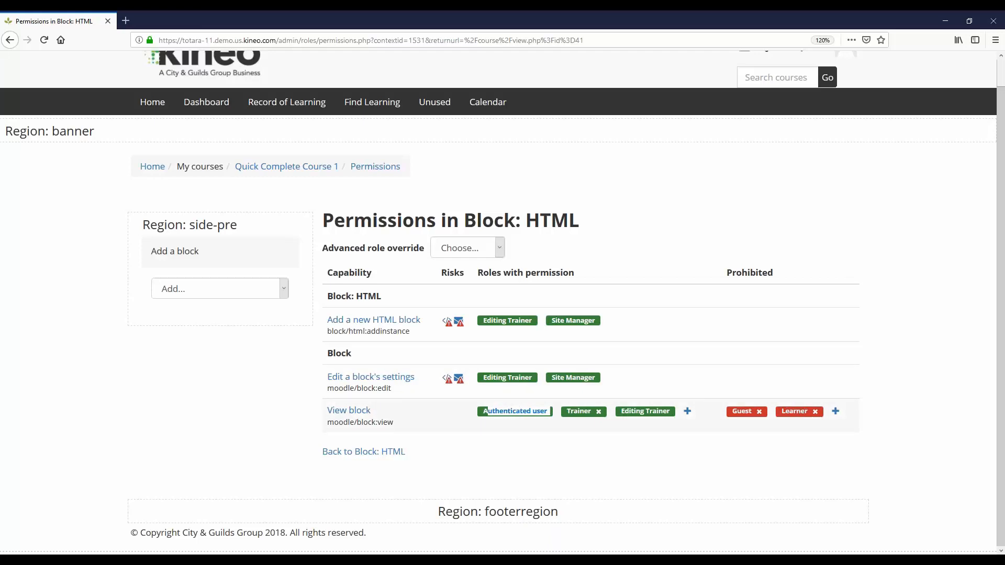
click(796, 412)
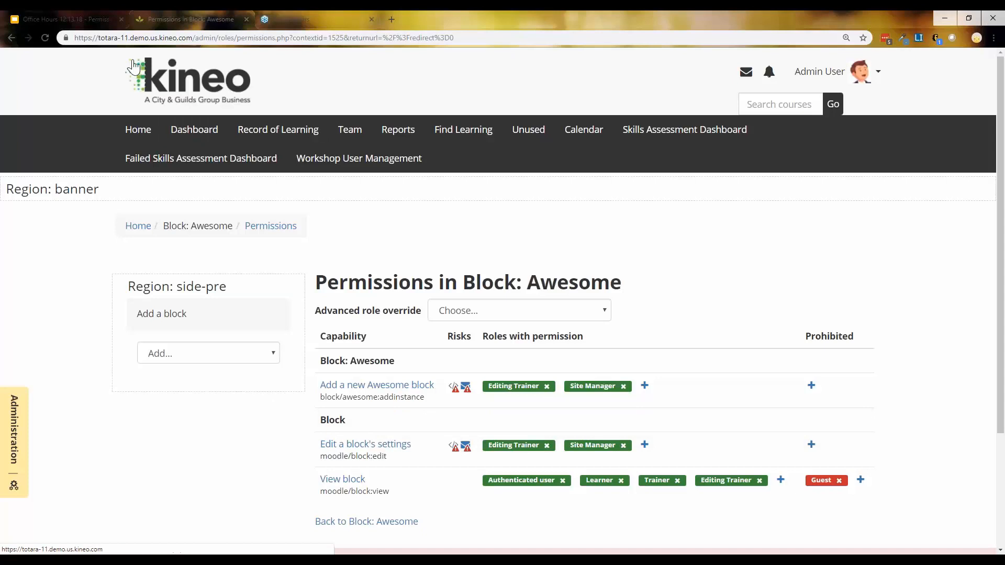
Return to the site Home page and expand Site administration in the Administration panel
click(9, 445)
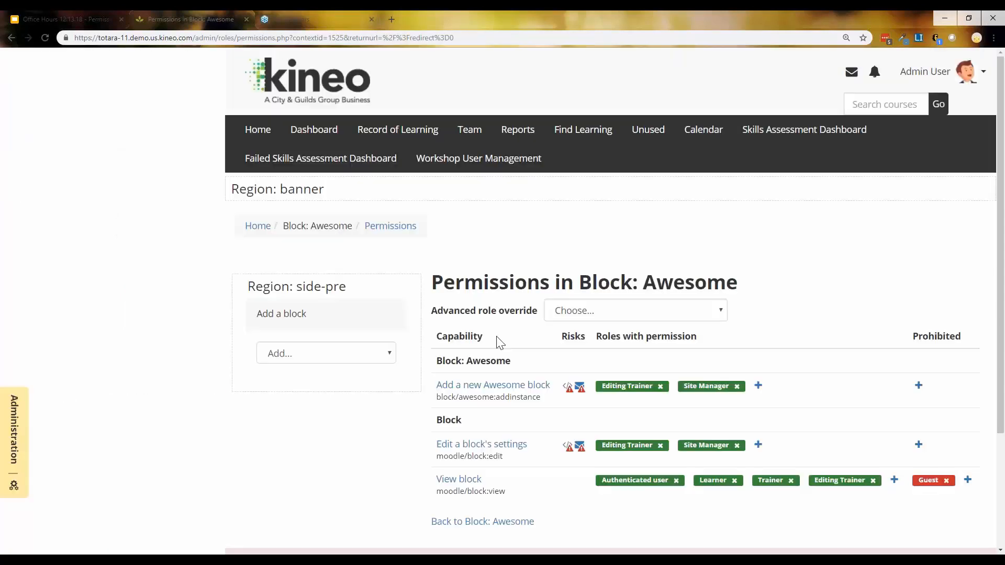
click(137, 129)
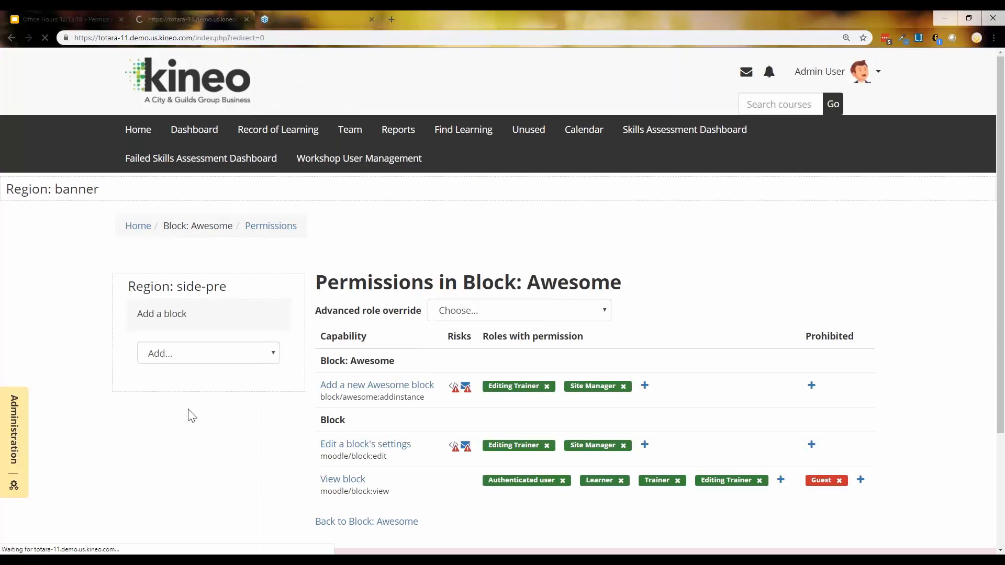
click(17, 407)
click(38, 289)
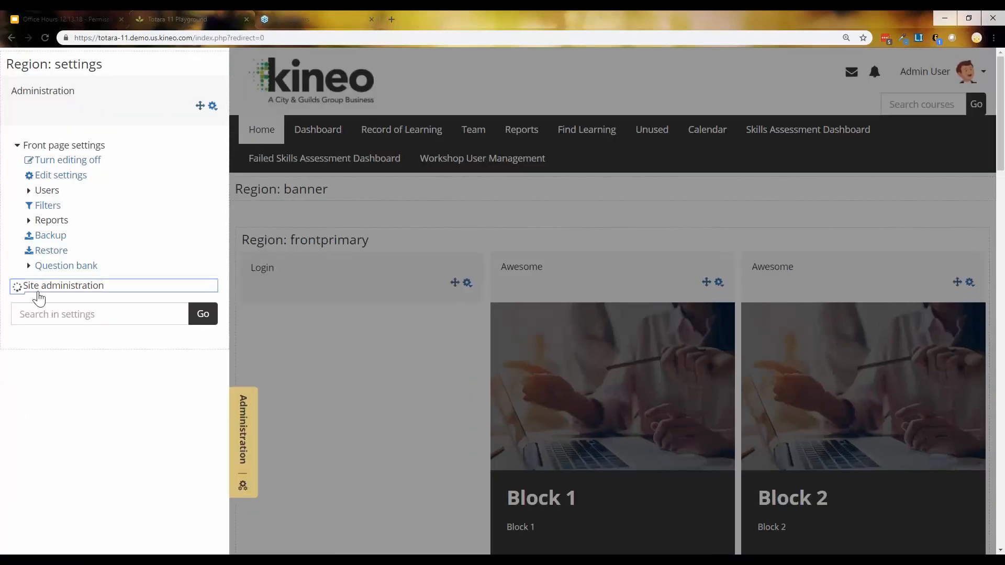
scroll(36, 293, down, 2)
Open Users > Permissions > Define roles and scroll through the roles table
click(46, 262)
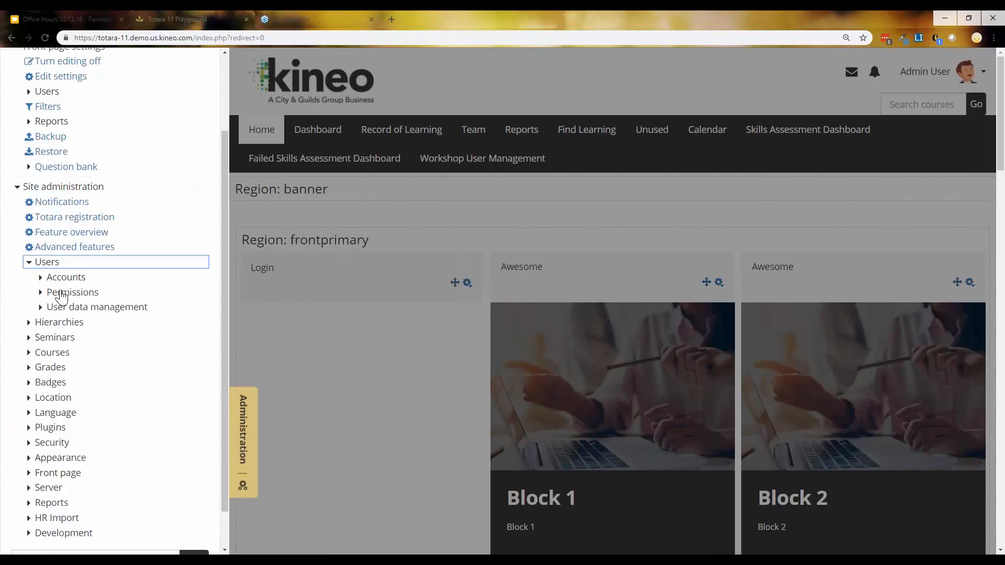
click(61, 295)
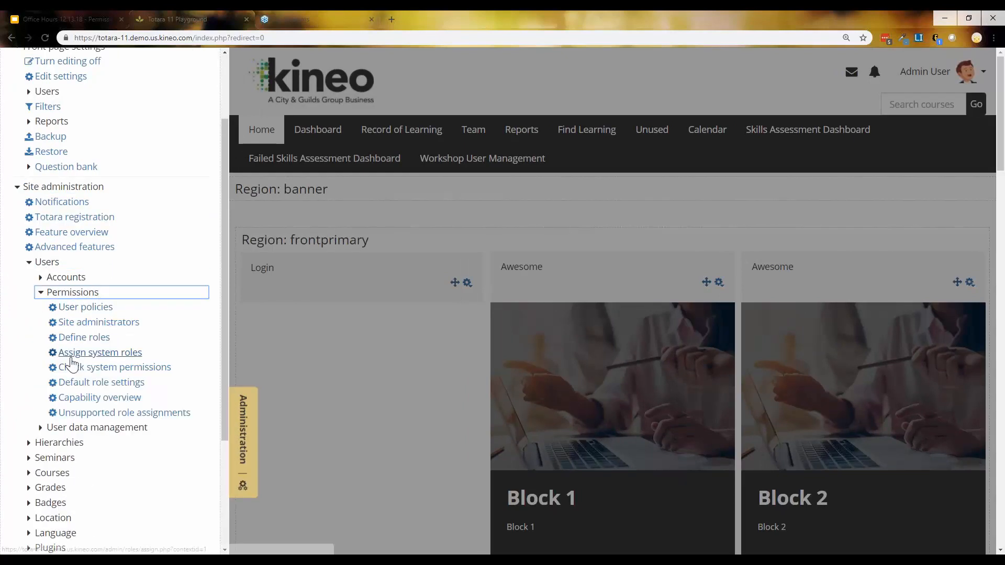
click(80, 338)
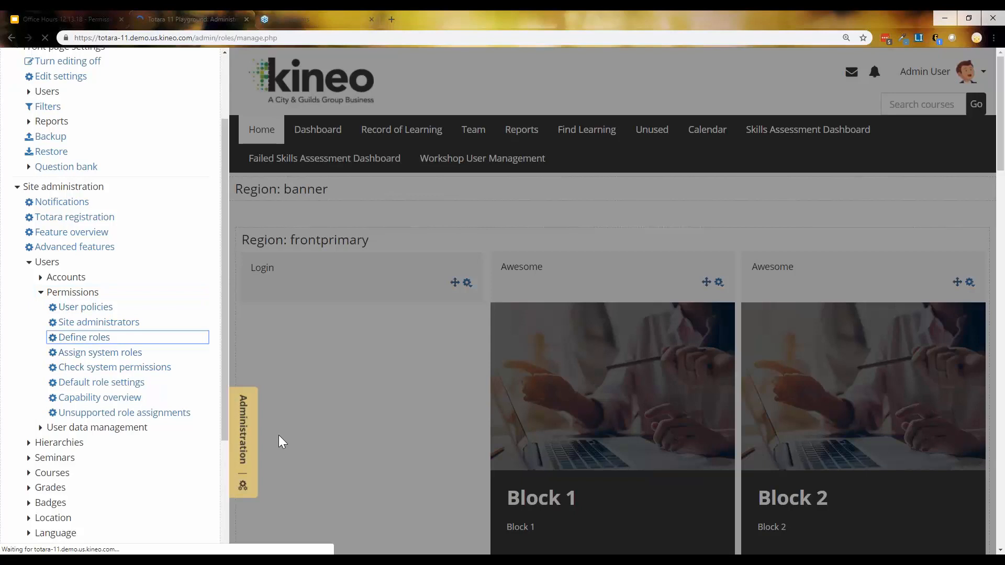
scroll(264, 402, down, 2)
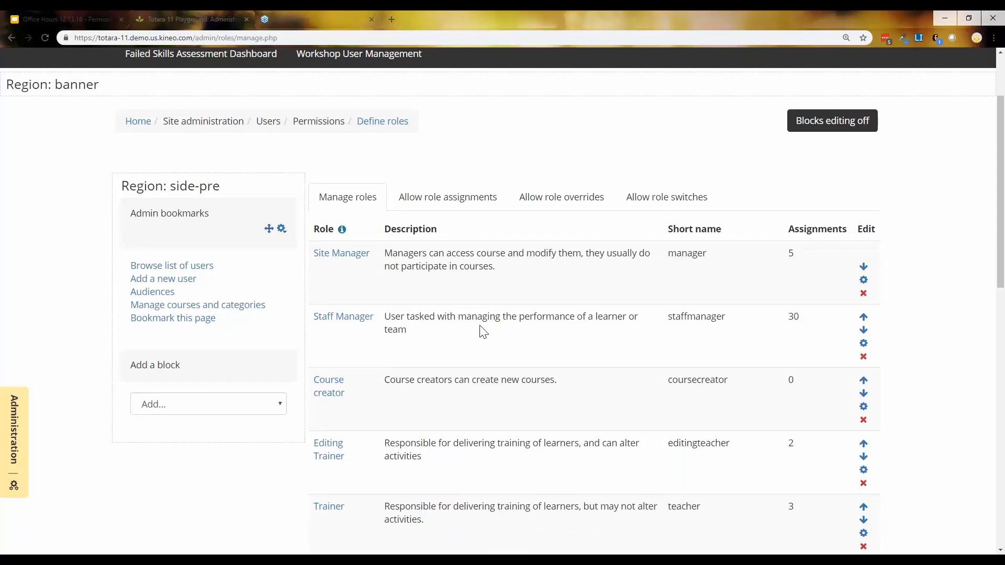
scroll(668, 335, down, 4)
scroll(665, 328, down, 9)
Start a new role with no archetype, tick Block as its context type, and review its permissions
click(555, 350)
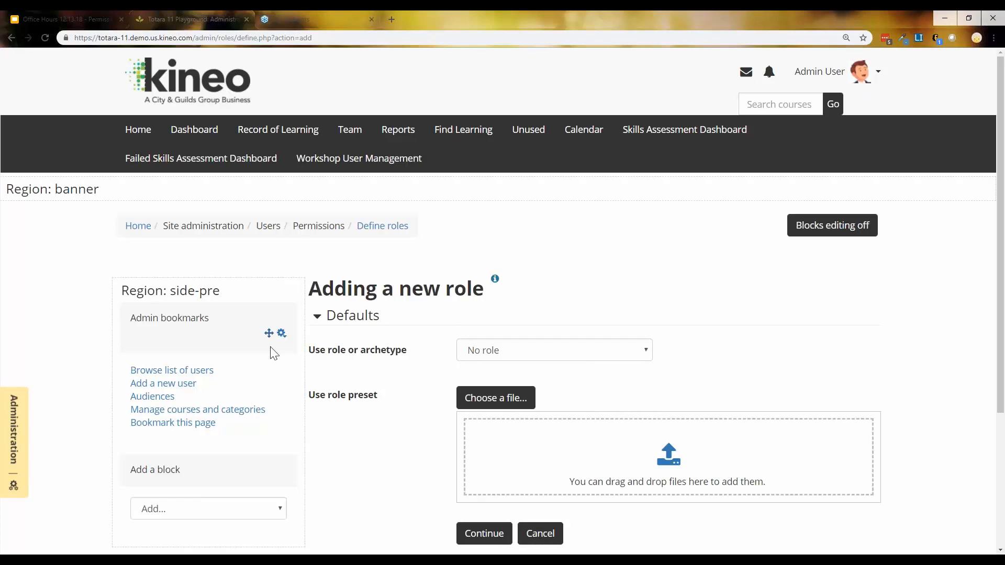
scroll(649, 355, down, 3)
click(485, 376)
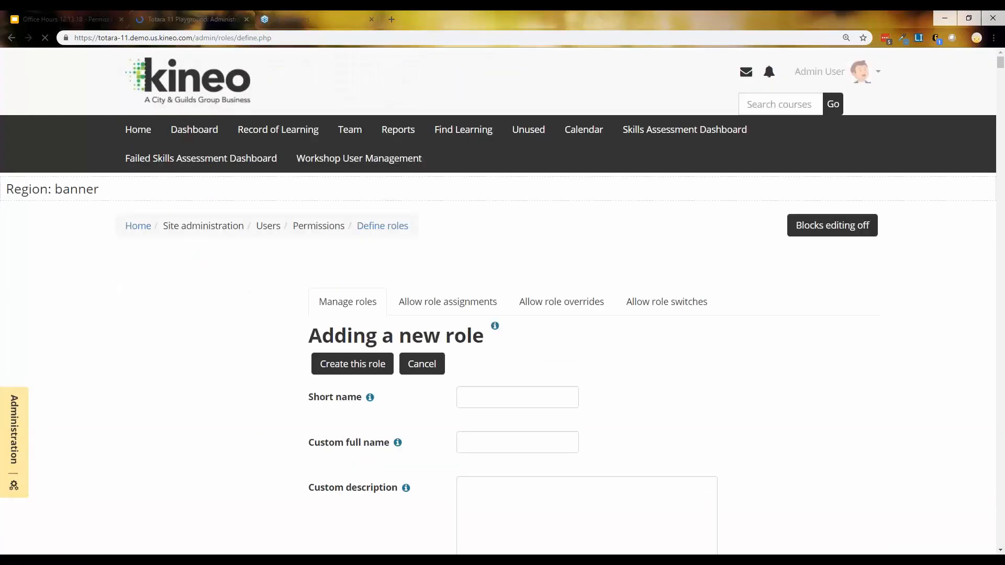
scroll(590, 361, down, 5)
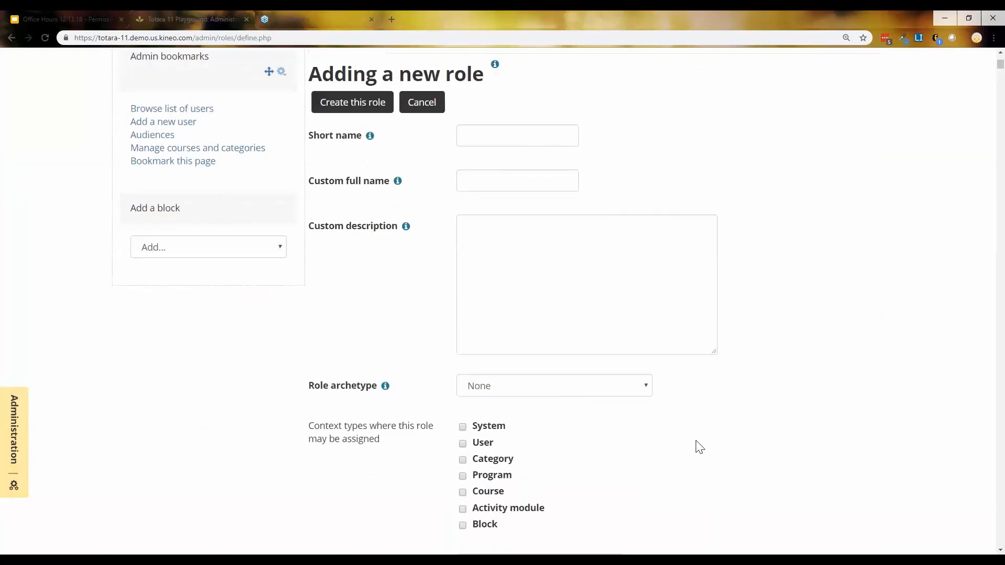
scroll(723, 460, down, 3)
click(462, 369)
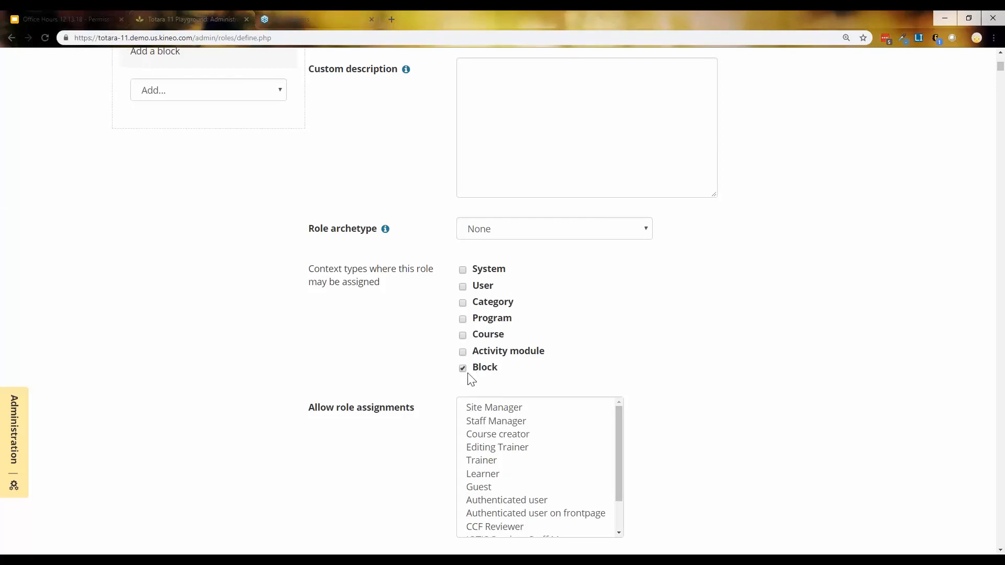
scroll(722, 381, down, 9)
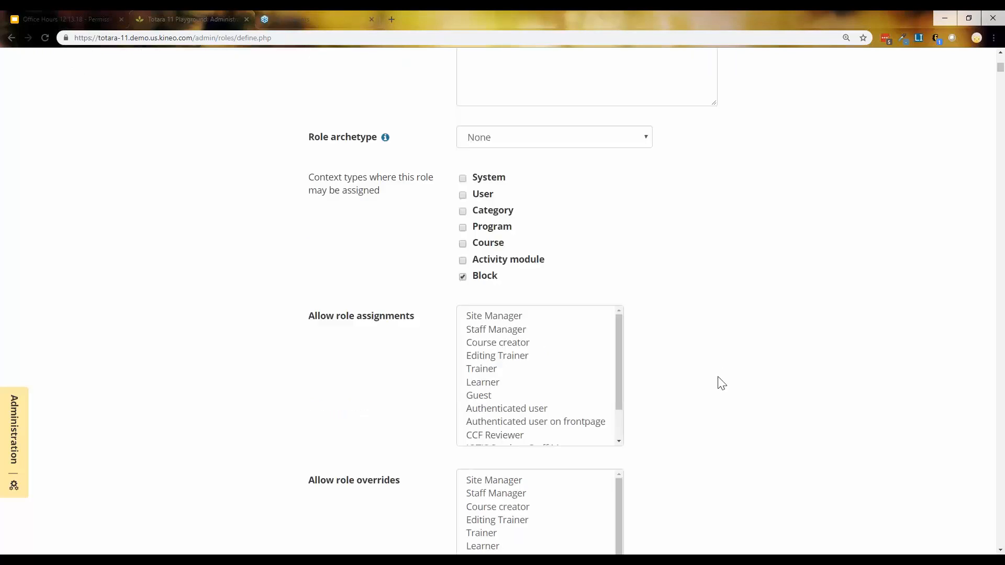
scroll(720, 386, down, 3)
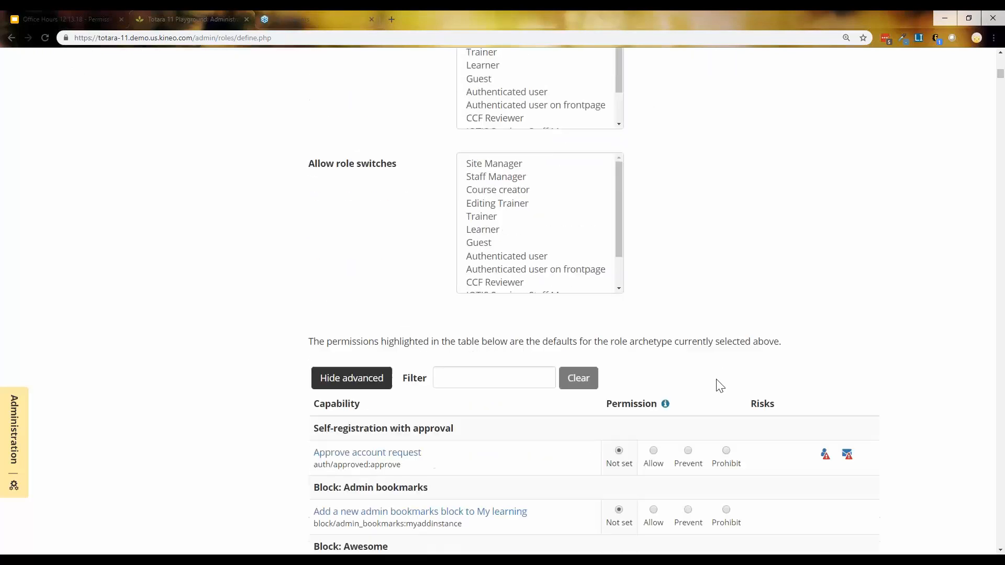
scroll(295, 418, down, 3)
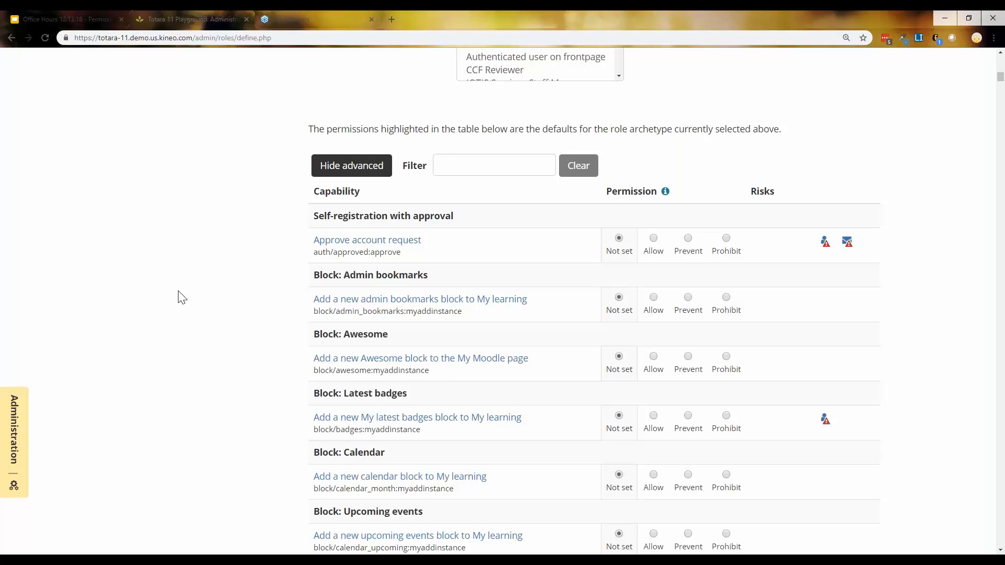
scroll(175, 332, up, 10)
scroll(202, 380, up, 5)
Enter 'Block Trick Role' as the short name and copy it into the custom full name
click(353, 313)
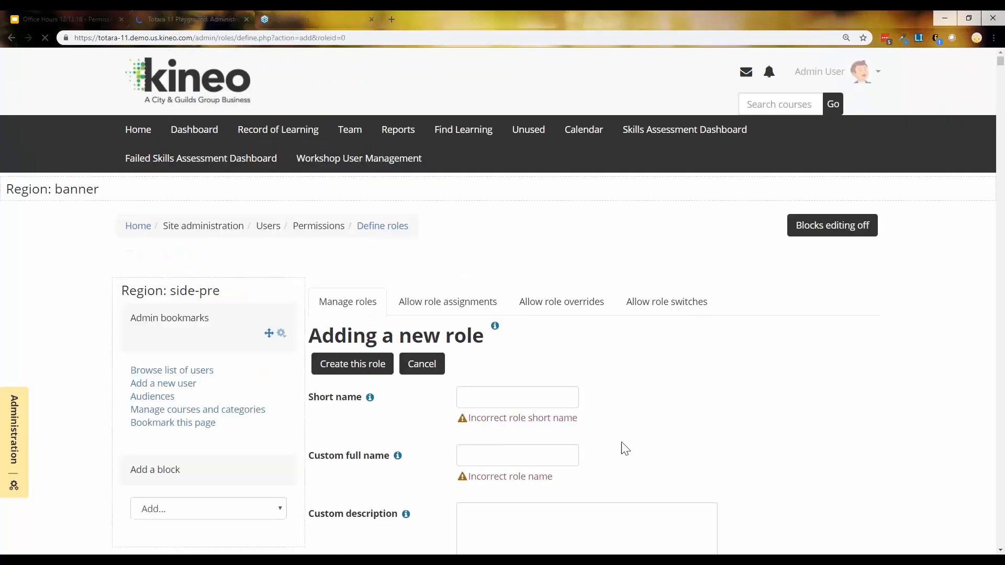
click(542, 394)
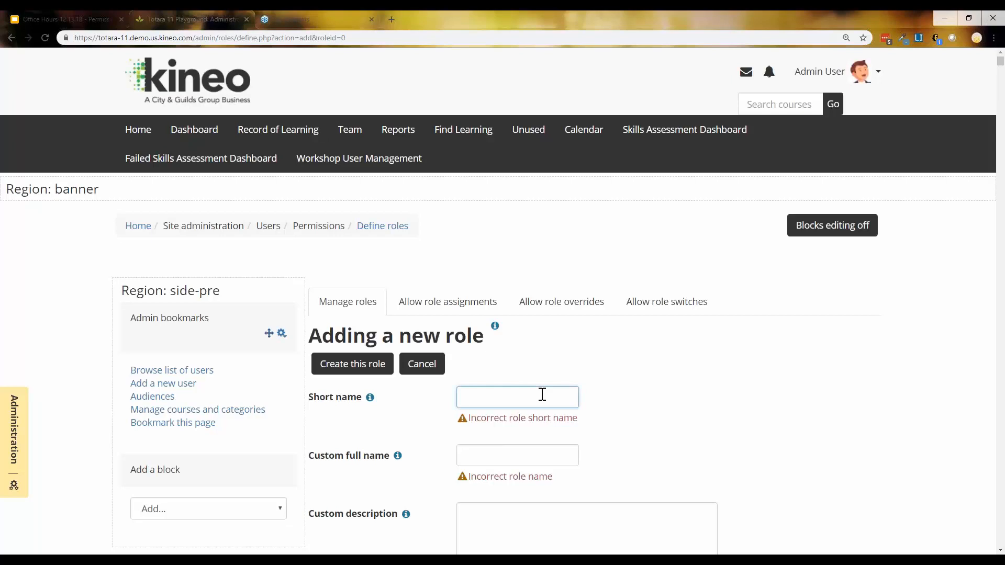
text(Block Trick Role)
key(ctrl+a)
key(ctrl+c)
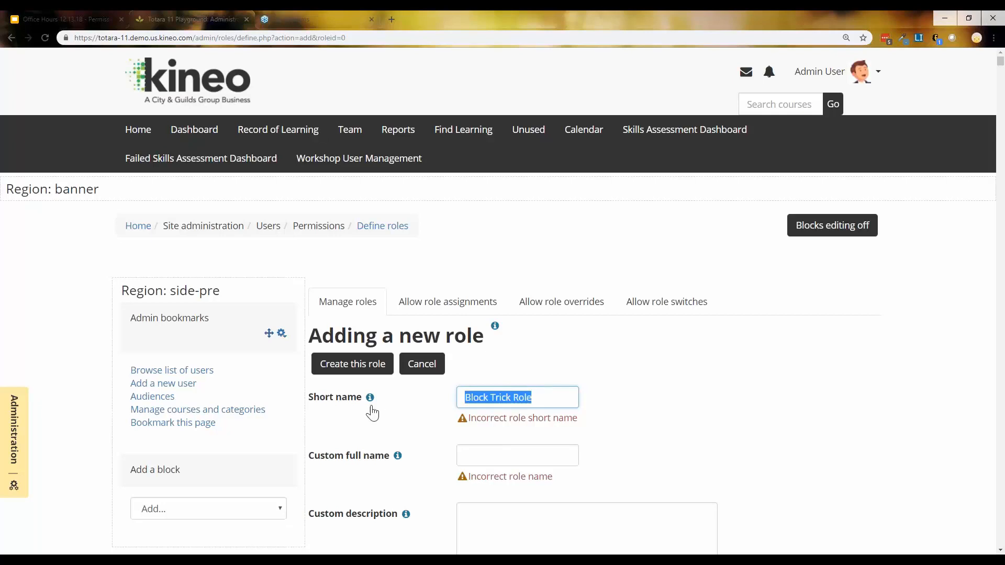
click(493, 457)
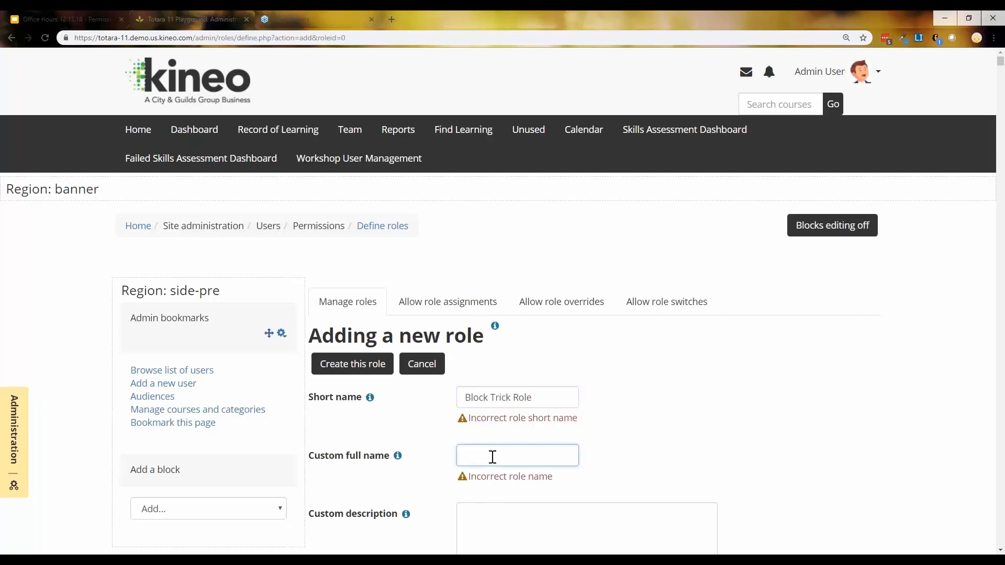
key(ctrl+v)
Change the short name to lowercase 'blocktrickrole' and create the role
click(513, 398)
key(BackSpace)
key(BackSpace)
text(r)
key(Left)
key(Left)
key(Left)
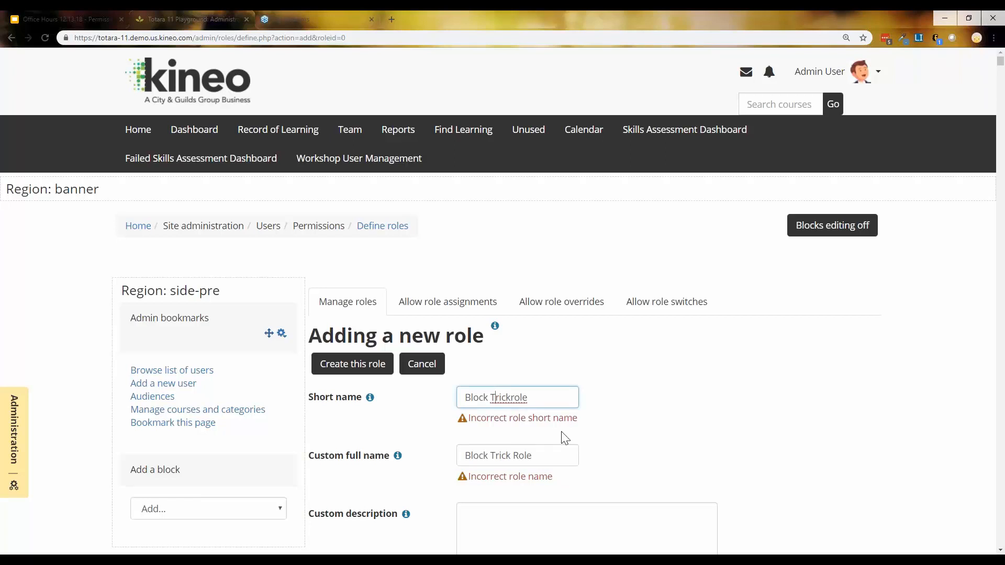
text(t)
drag(465, 398, 472, 397)
key(Left)
text(b)
scroll(573, 509, down, 1)
key(Return)
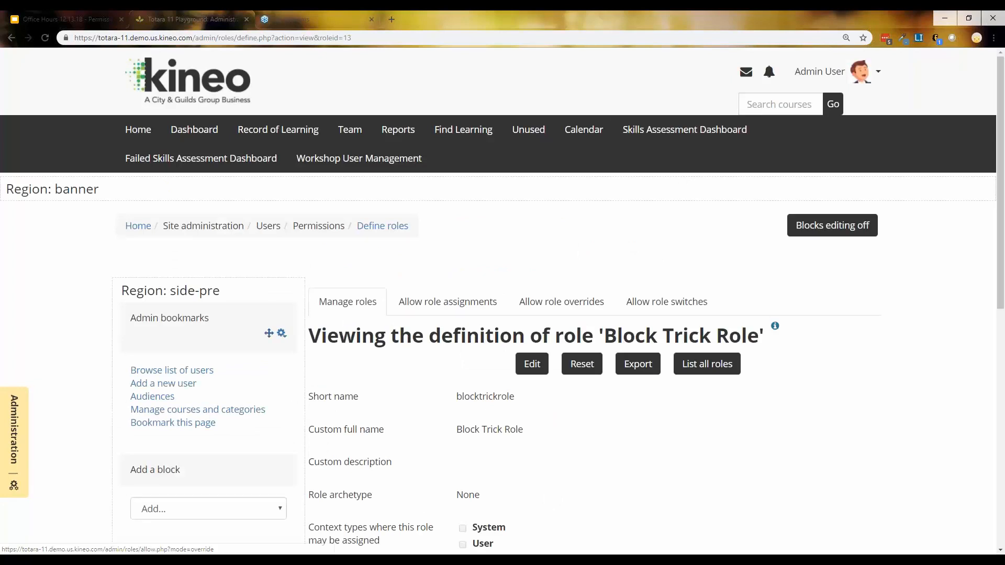
Edit Block Trick Role to also allow assignment in the Course context, and save it
scroll(565, 467, down, 4)
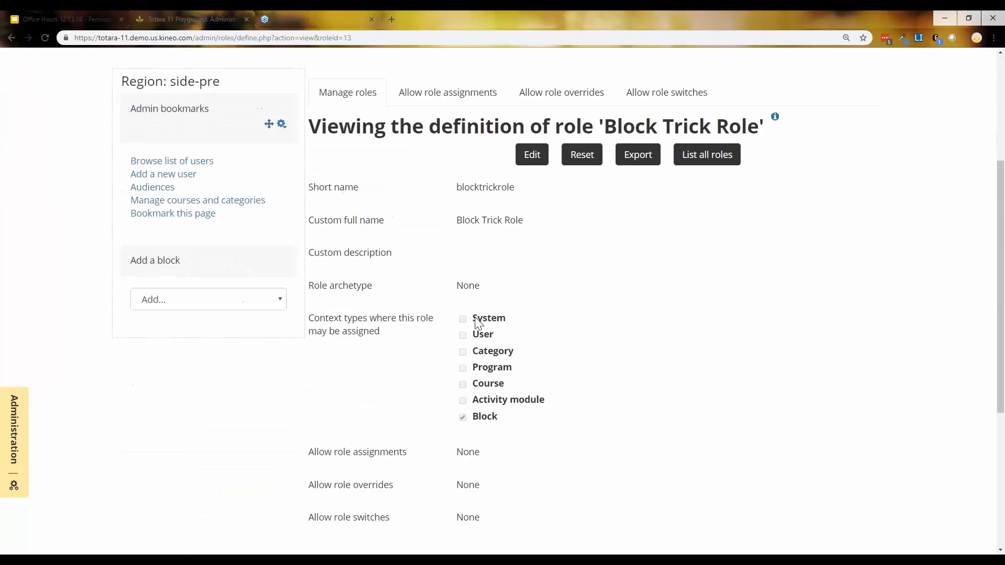
click(532, 156)
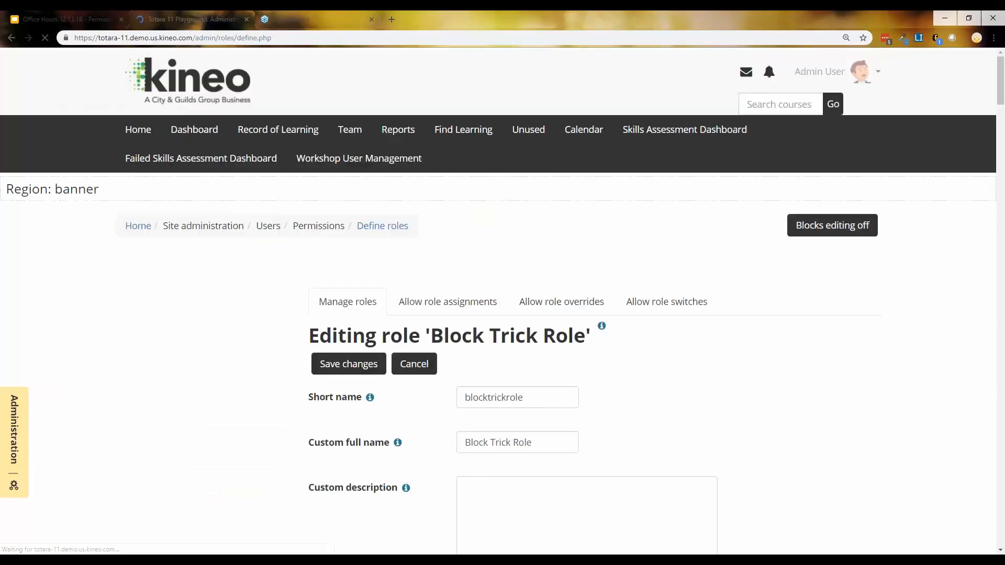
scroll(610, 388, down, 8)
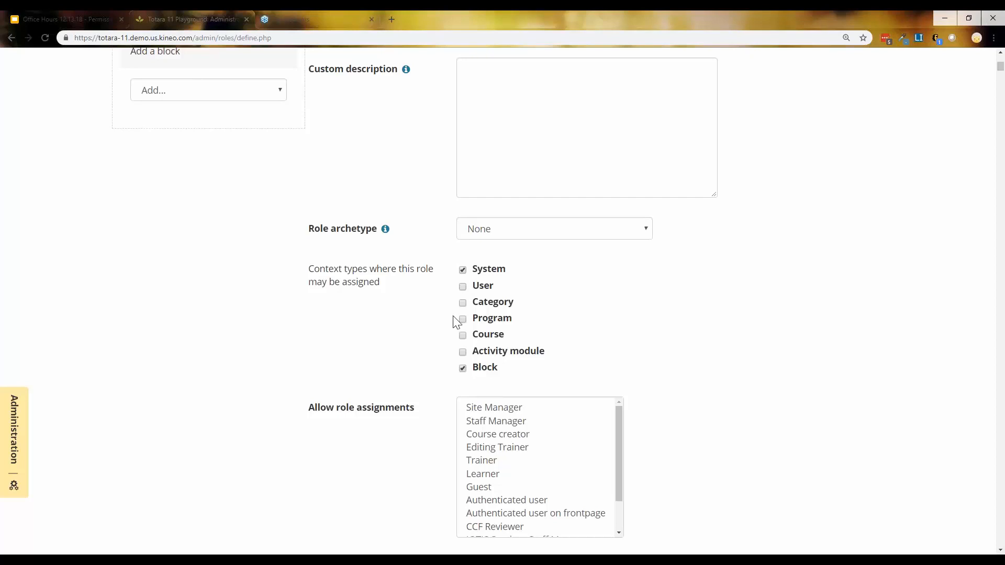
click(463, 335)
scroll(718, 359, up, 7)
scroll(350, 371, up, 2)
click(349, 366)
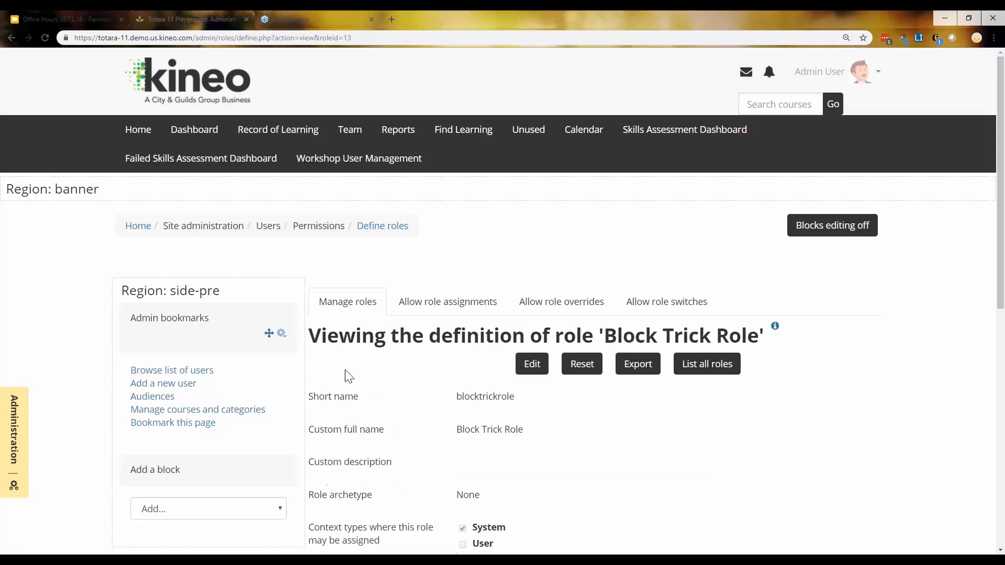
Open Quick Complete Course 1 from the course catalogue
mouse_move(493, 130)
click(474, 185)
scroll(161, 410, down, 18)
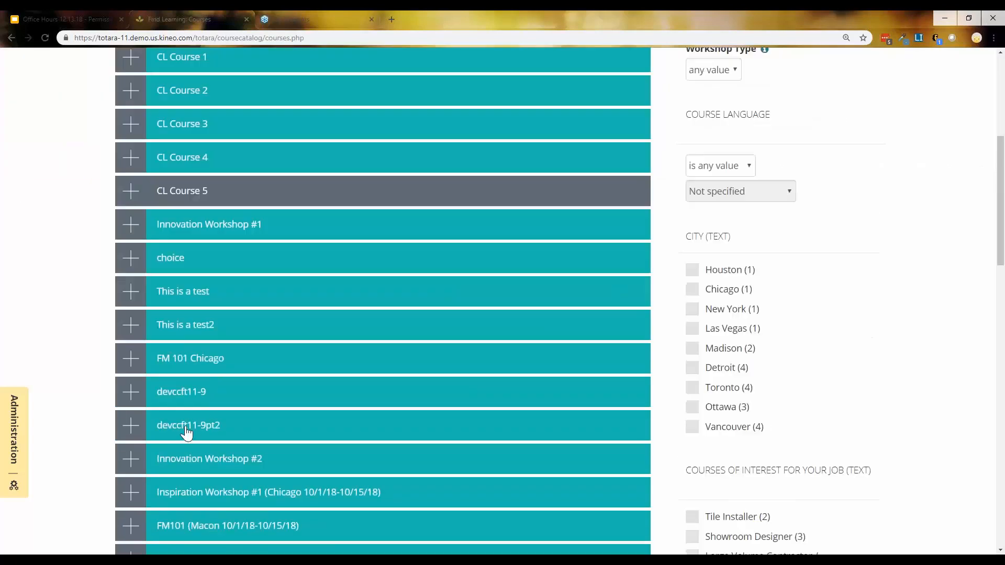
scroll(187, 441, down, 7)
click(182, 308)
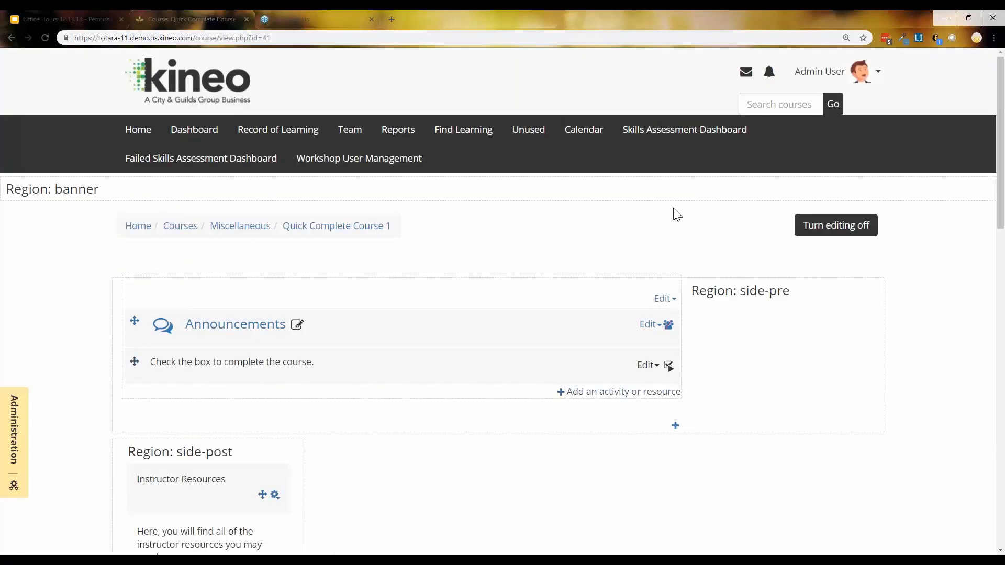
Check Block Trick Role assignment in the Instructor Resources block, then return to the course page
scroll(324, 424, down, 1)
scroll(324, 425, down, 3)
click(275, 338)
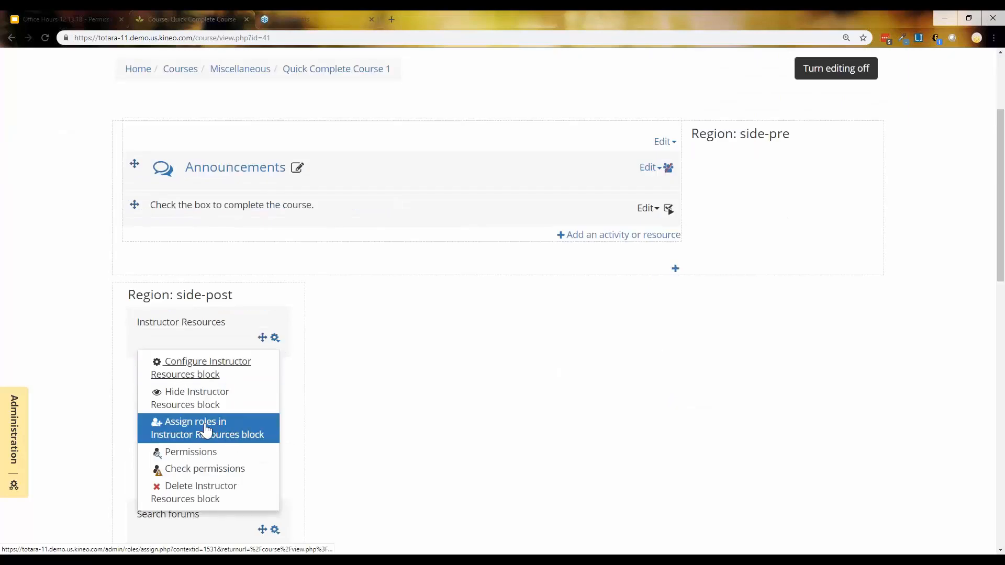
click(257, 439)
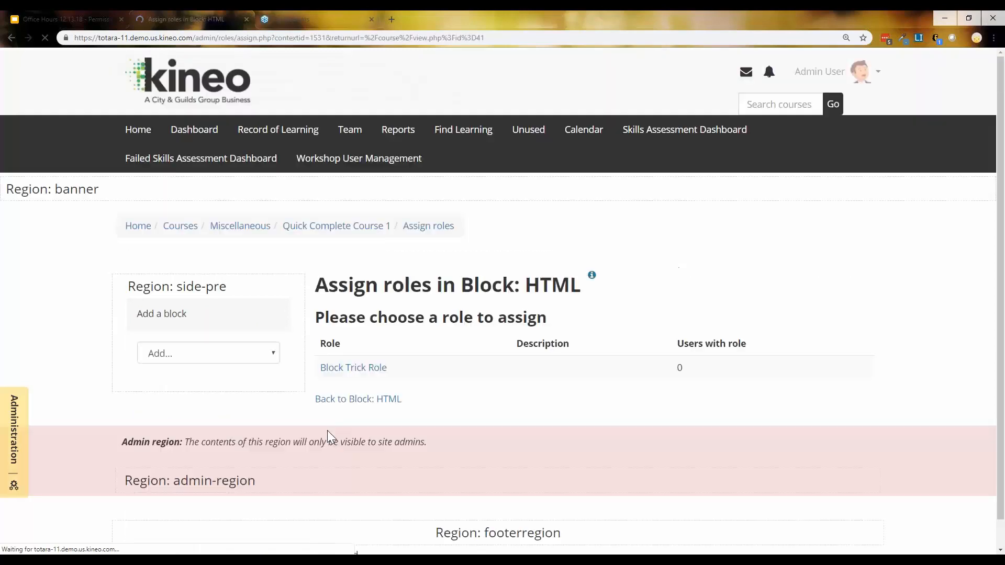
scroll(434, 412, down, 1)
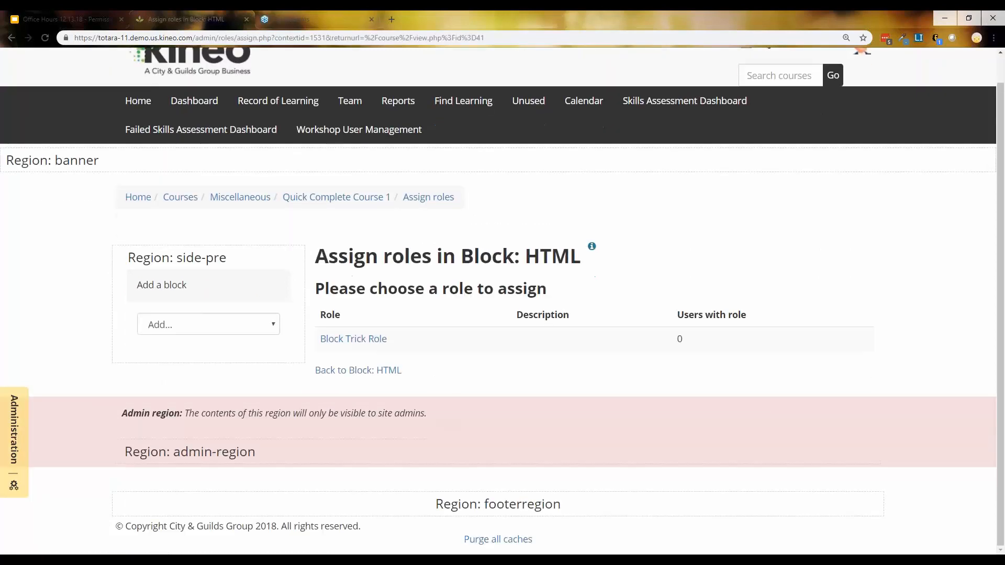
click(365, 340)
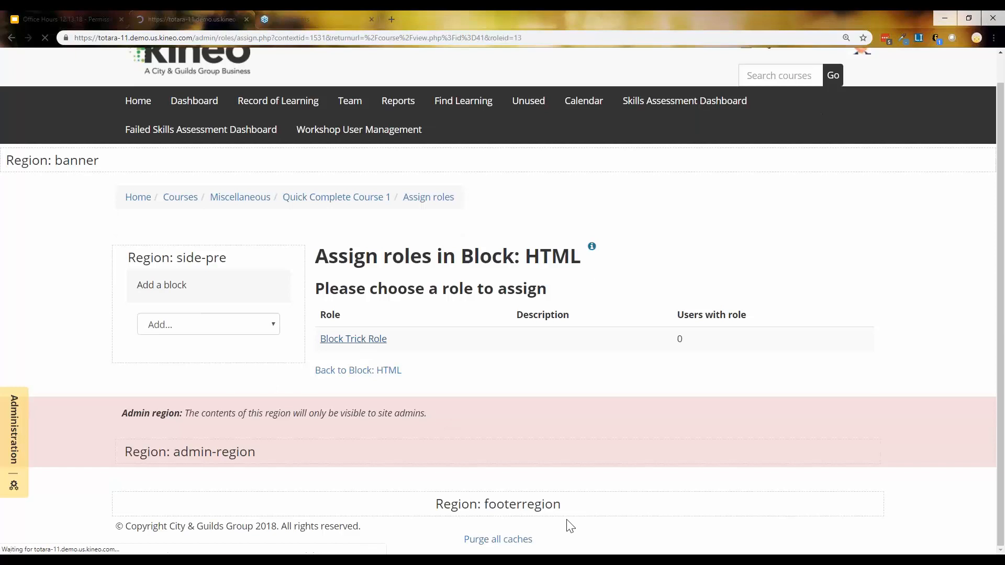
scroll(519, 466, down, 5)
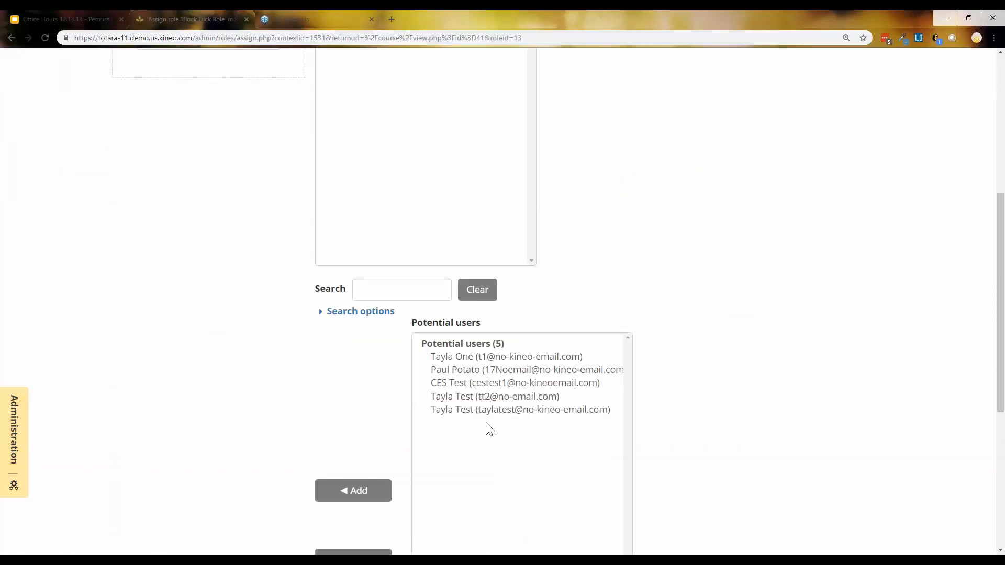
click(11, 40)
click(28, 38)
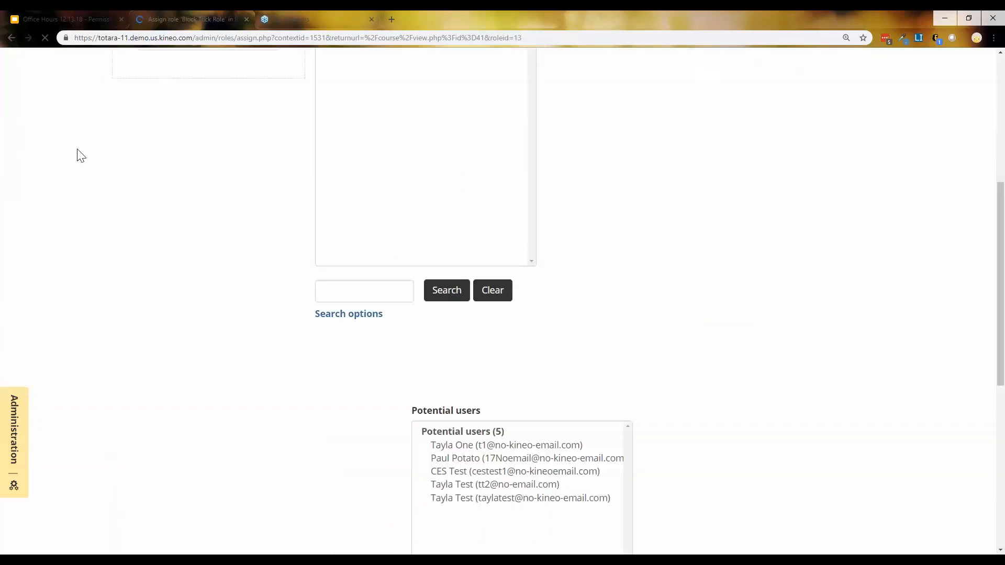
click(11, 38)
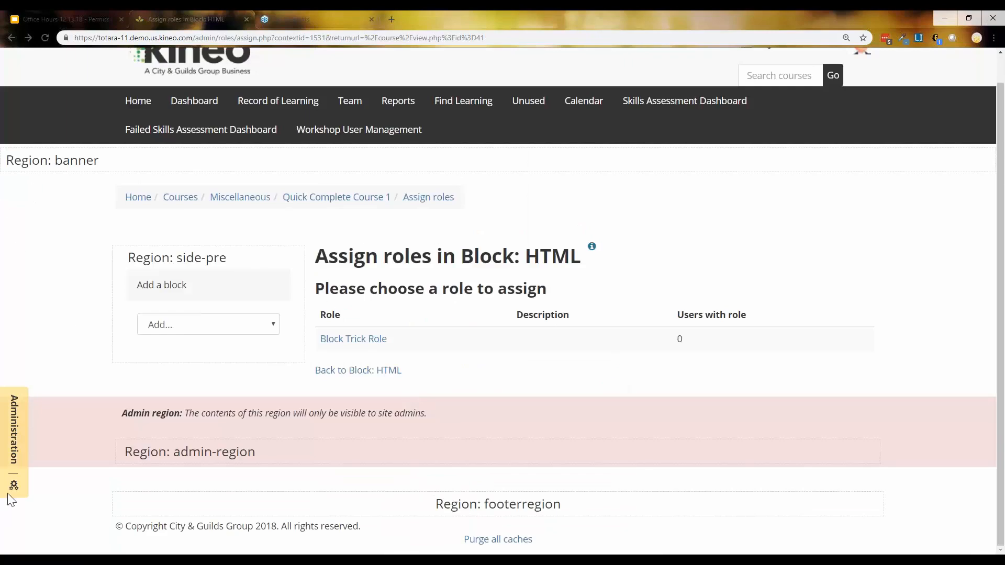
click(15, 38)
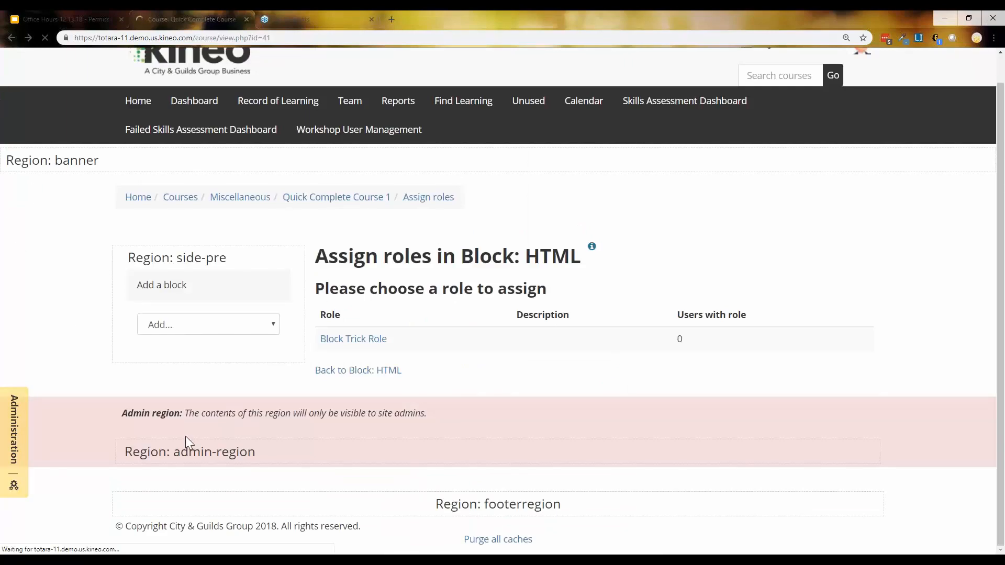
click(273, 340)
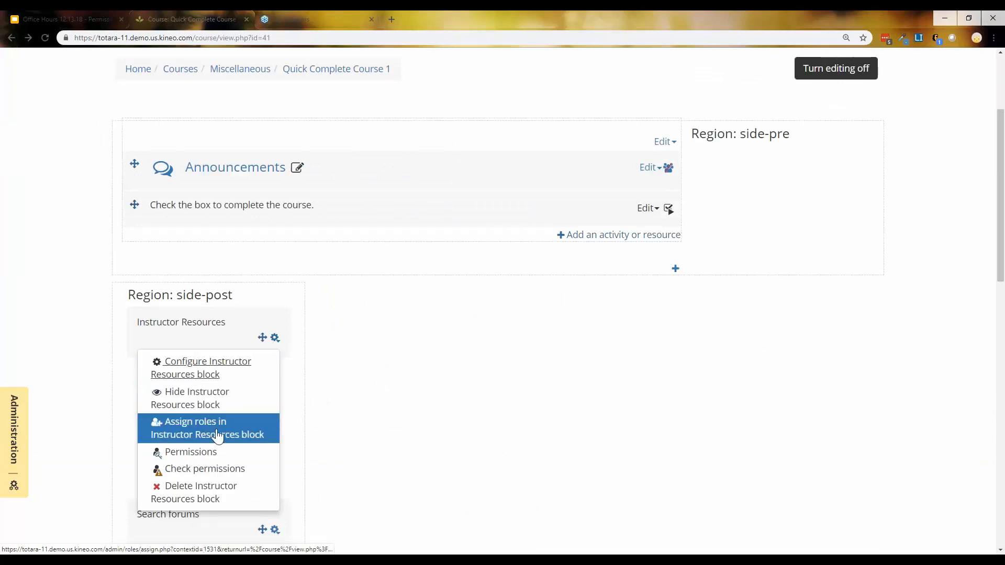
Override Block Trick Role to Allow 'View block' in the Instructor Resources block permissions
click(182, 454)
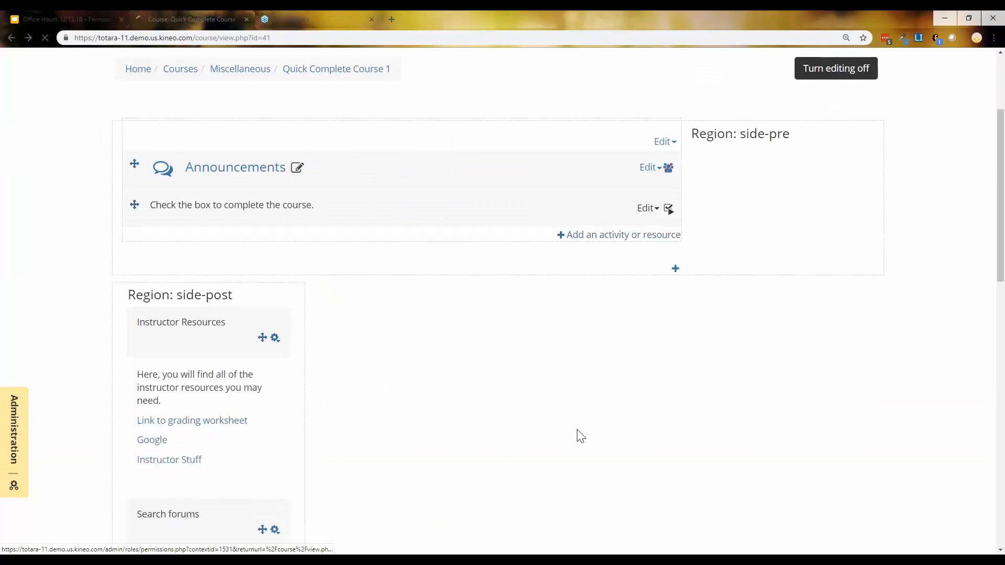
scroll(595, 410, down, 2)
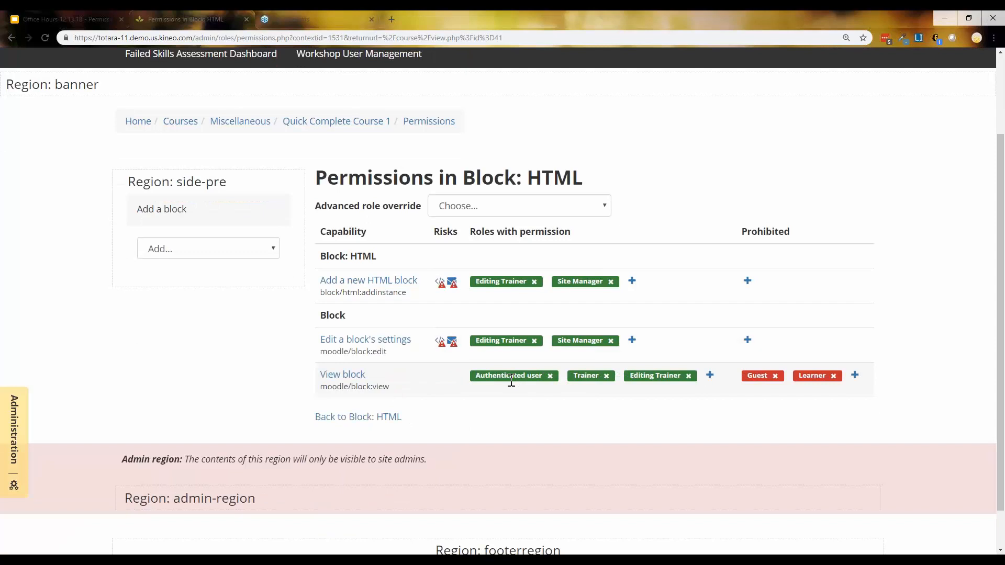
click(513, 214)
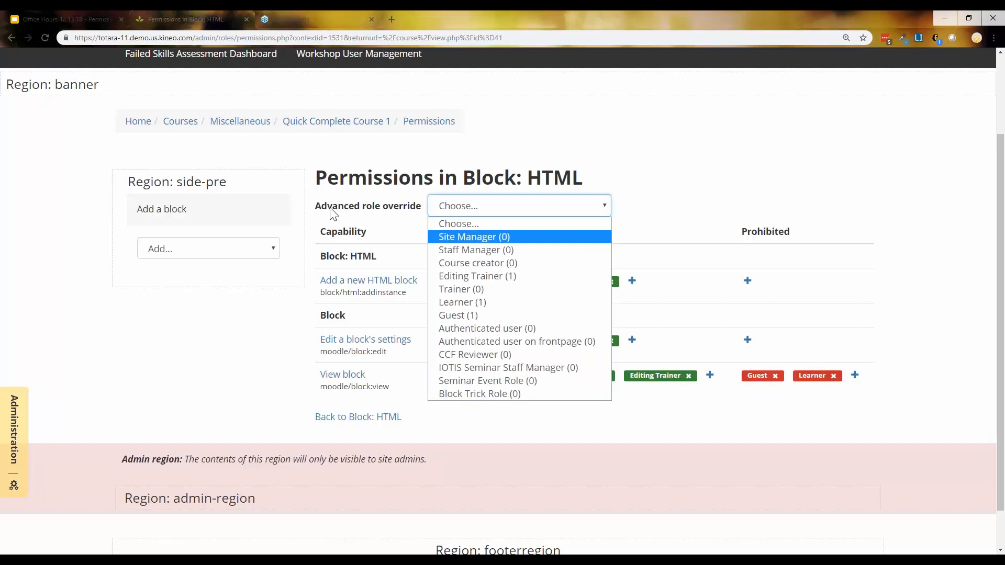
click(460, 398)
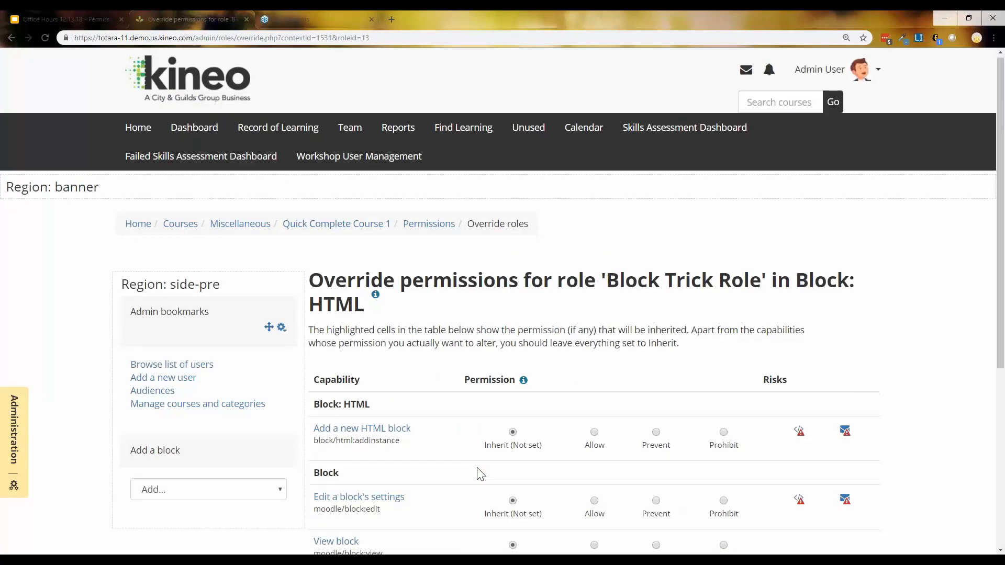
scroll(325, 287, down, 5)
click(595, 286)
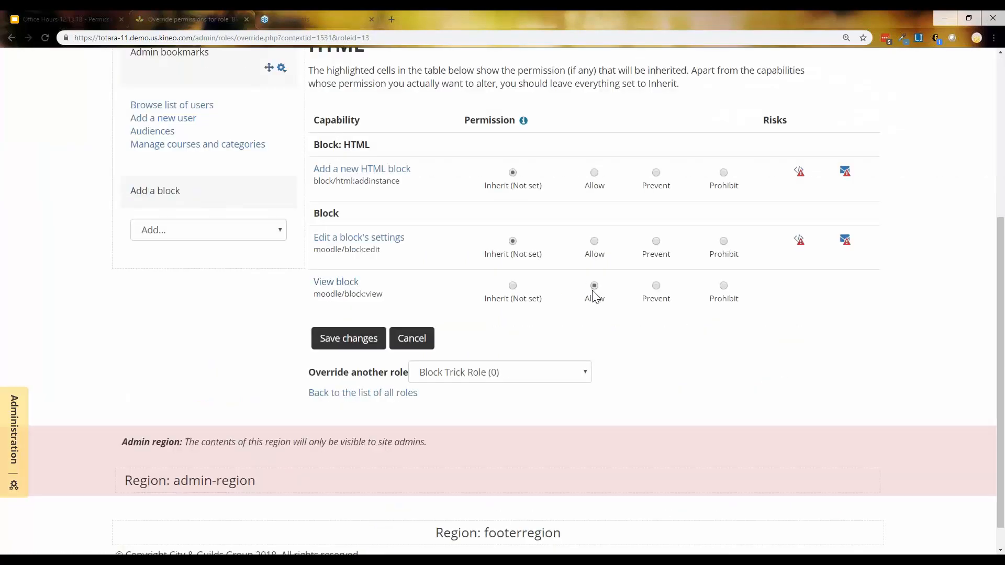
click(355, 339)
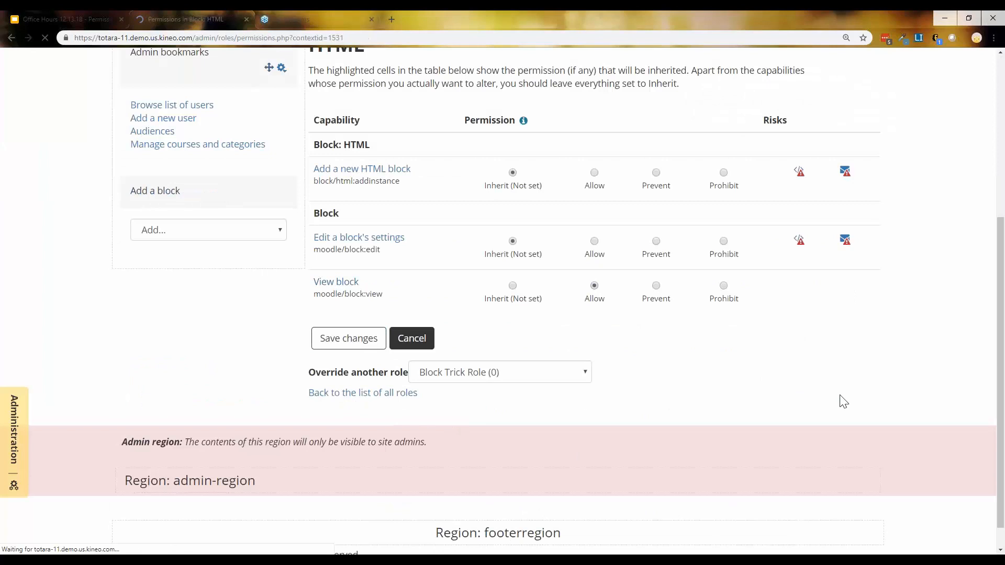
scroll(841, 402, down, 1)
scroll(841, 402, down, 2)
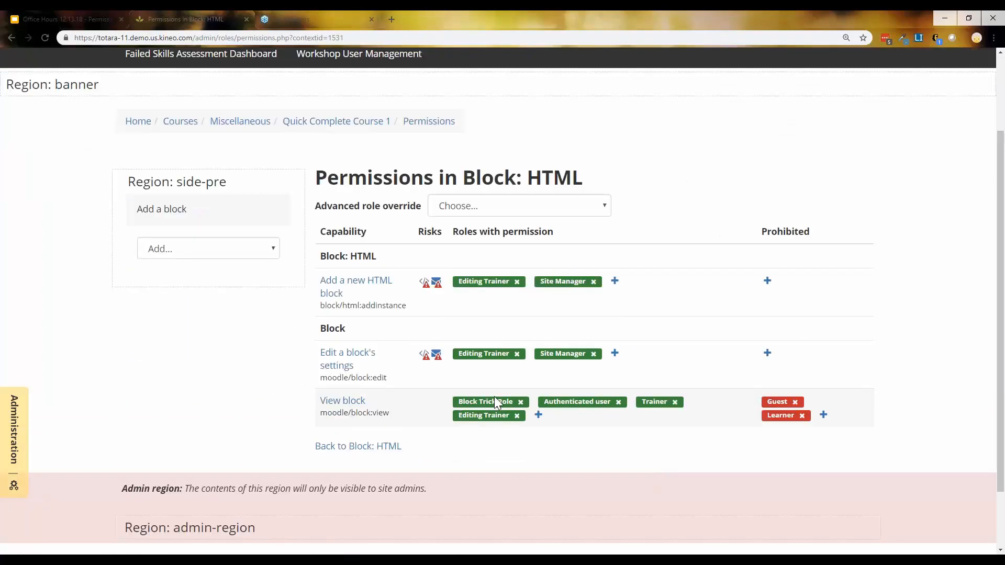
Review the override role list, then present the Office Hours deck's final Thank you slide full screen
click(460, 205)
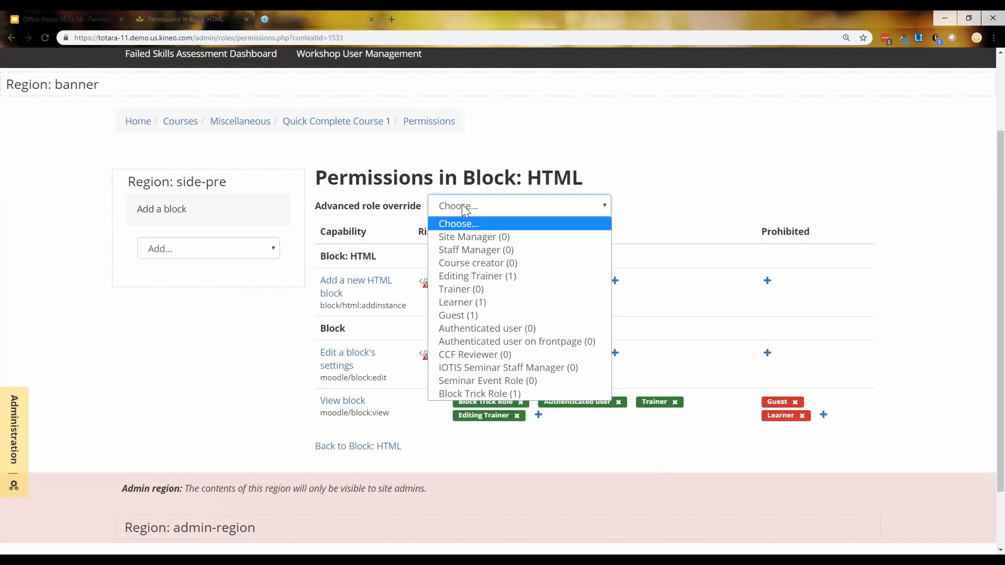
click(368, 418)
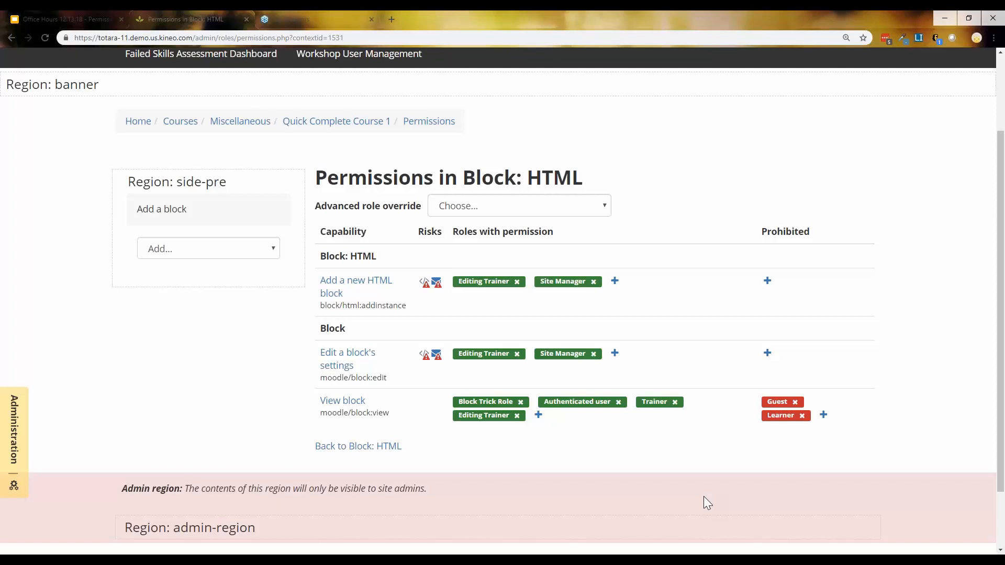
click(68, 21)
key(Down)
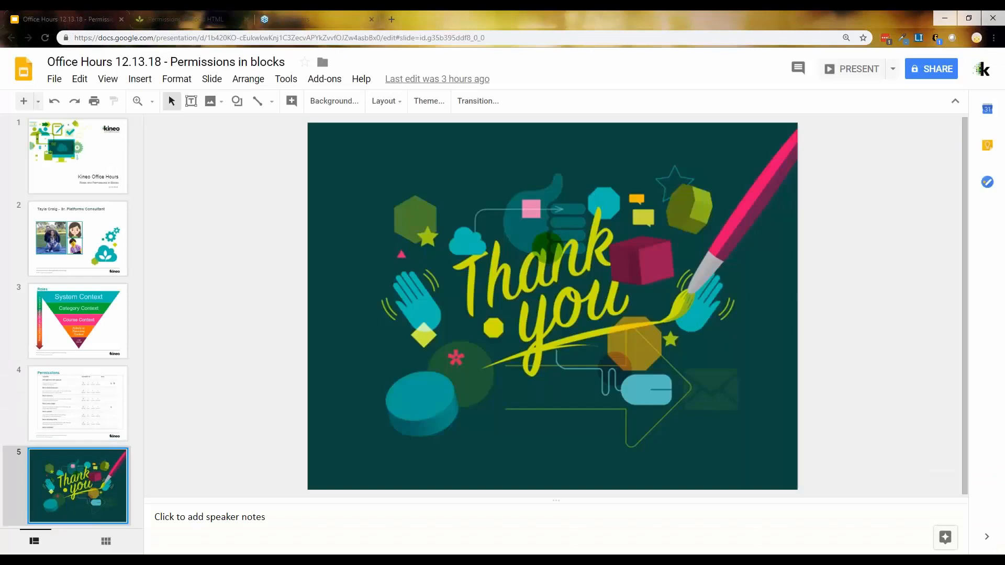
click(851, 76)
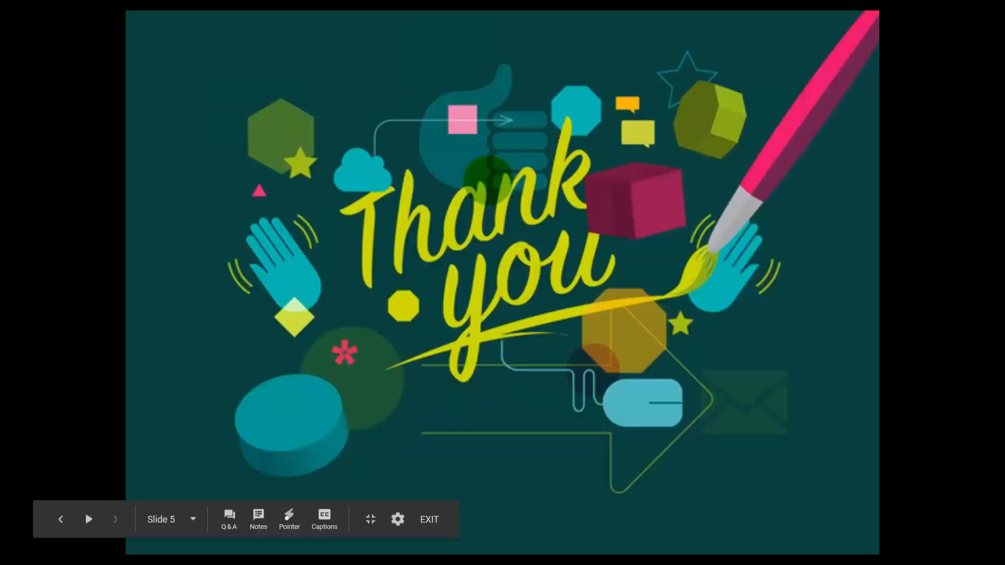